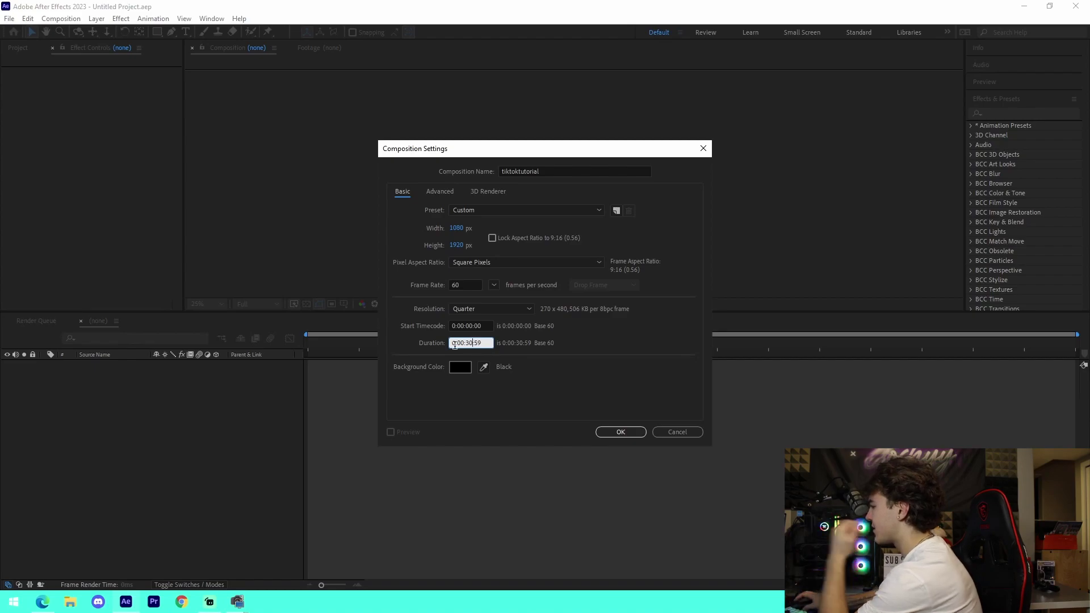
Create the 1080 x 1920, 60 fps composition tiktoktutorial with a 0:00:30:59 duration, and enlarge the preview area.
left_click(621, 433)
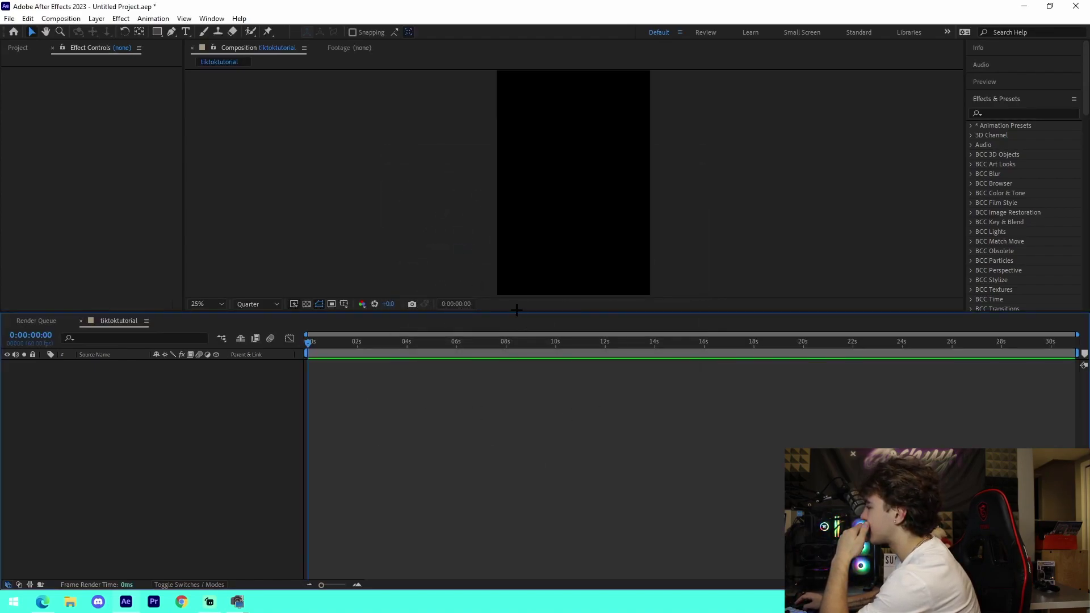
left_click_drag(519, 311, 519, 371)
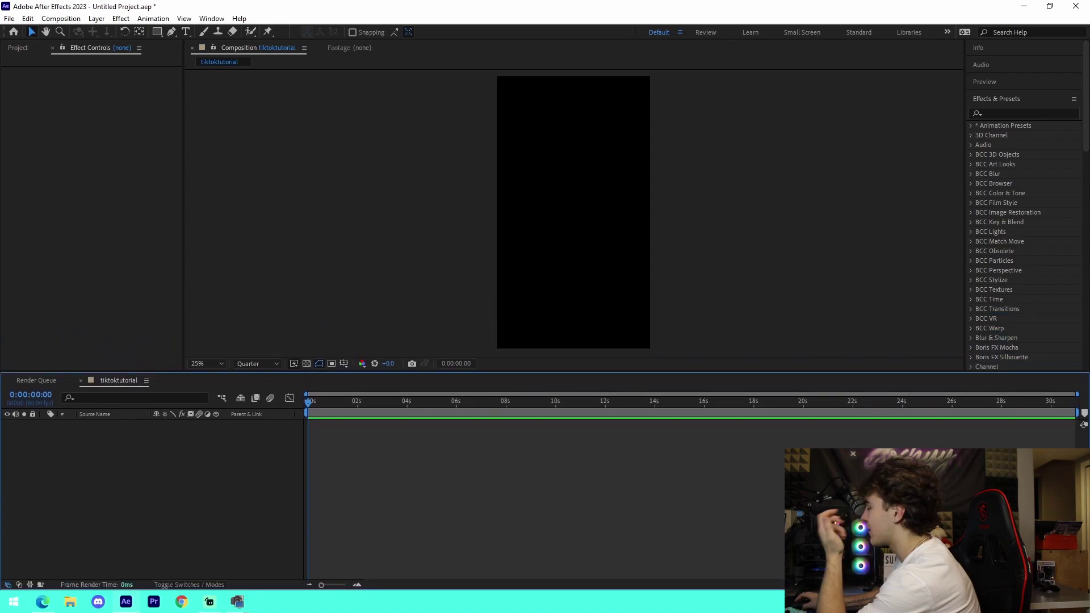
Import MVI_0912.MOV from the 2022_12_14 folder in Setup Recordings and add it to the timeline.
left_click(70, 601)
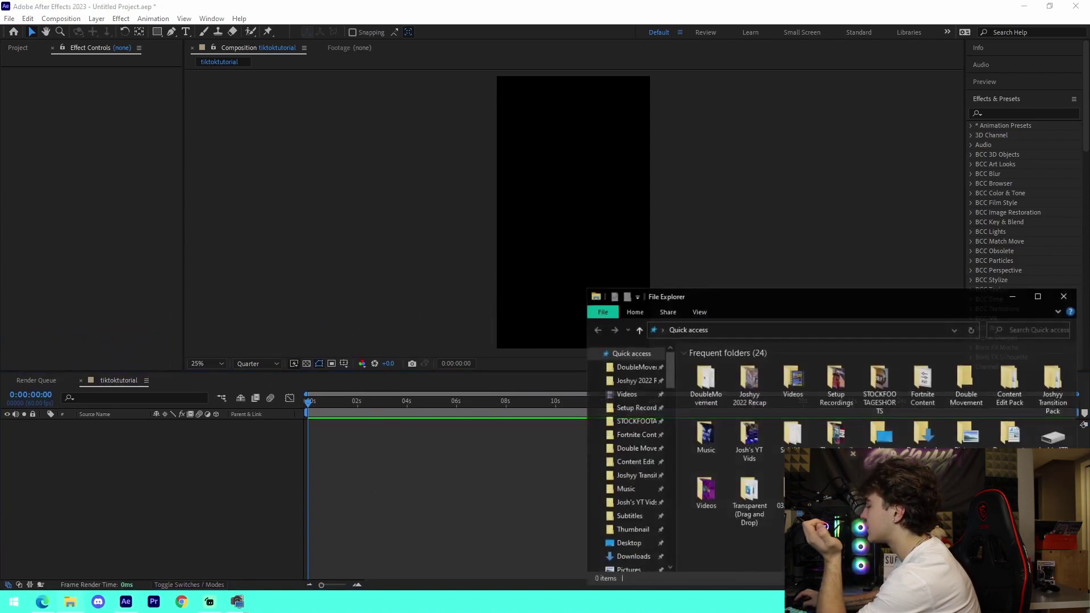
left_click(635, 448)
key("Return")
left_click(629, 407)
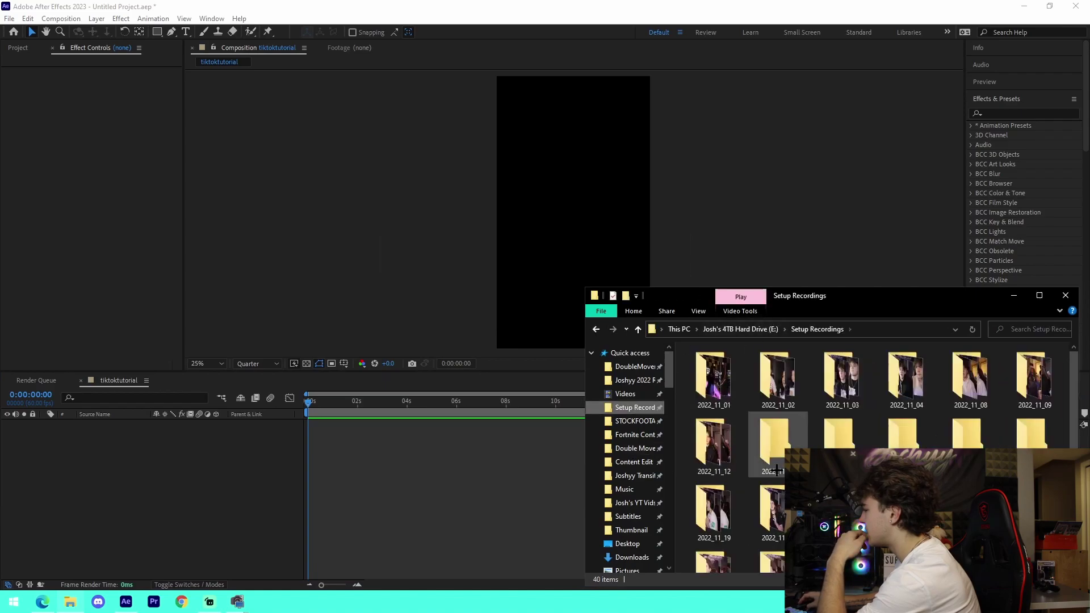
double_click(970, 471)
left_click_drag(778, 382, 78, 183)
left_click(22, 50)
left_click(70, 601)
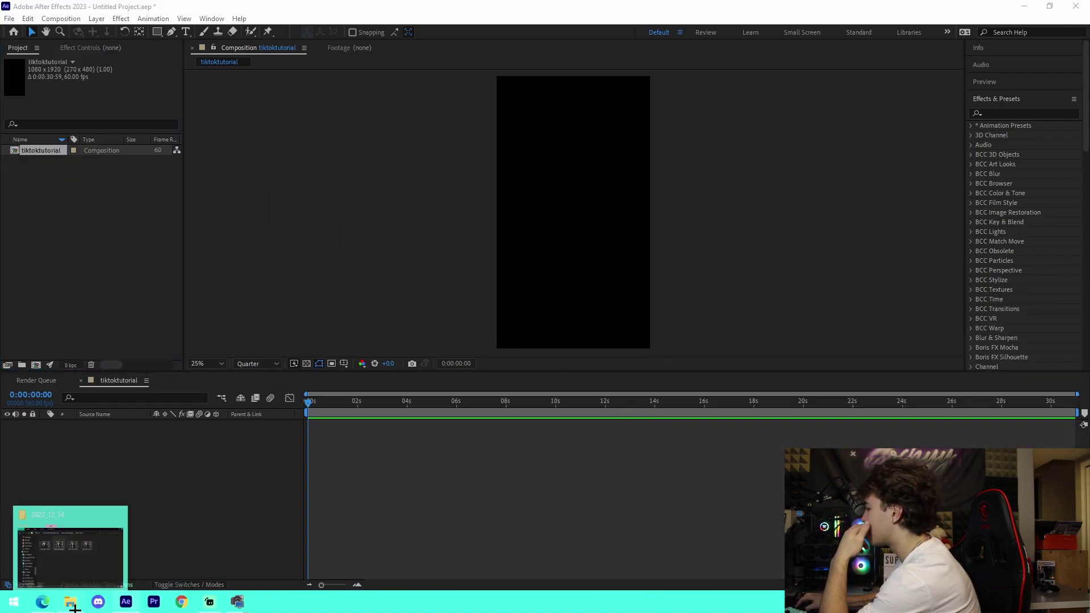
left_click_drag(780, 379, 70, 204)
left_click_drag(40, 161, 340, 427)
Split the MVI_0912.MOV layer at 0:00:03:50 using its waveform and delete the section before the cut.
key("space")
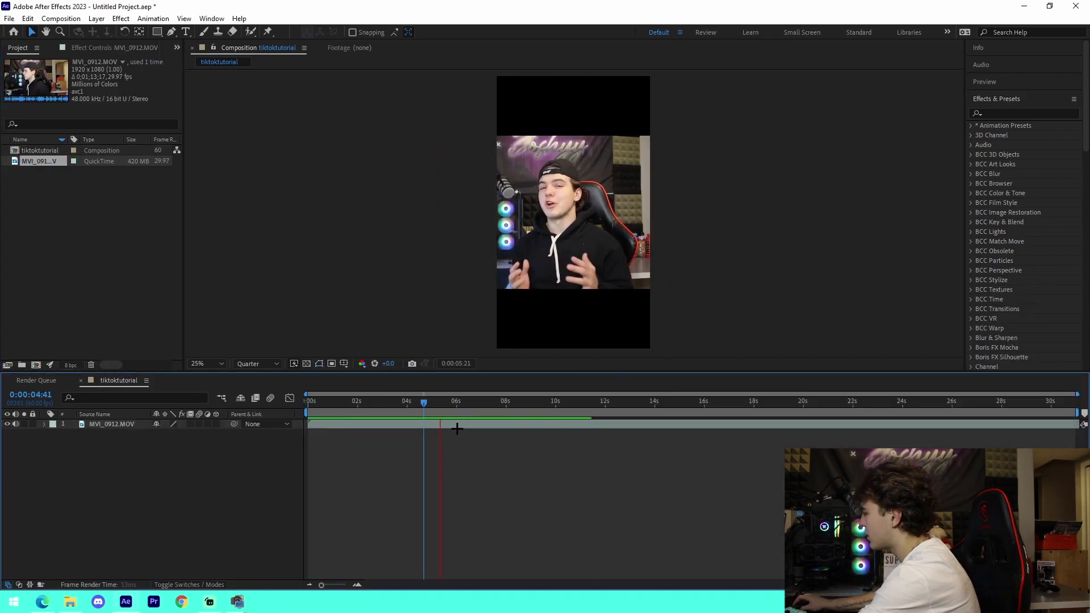
key("l")
key("l")
left_click(402, 401)
left_click(415, 424)
key("ctrl+shift+d")
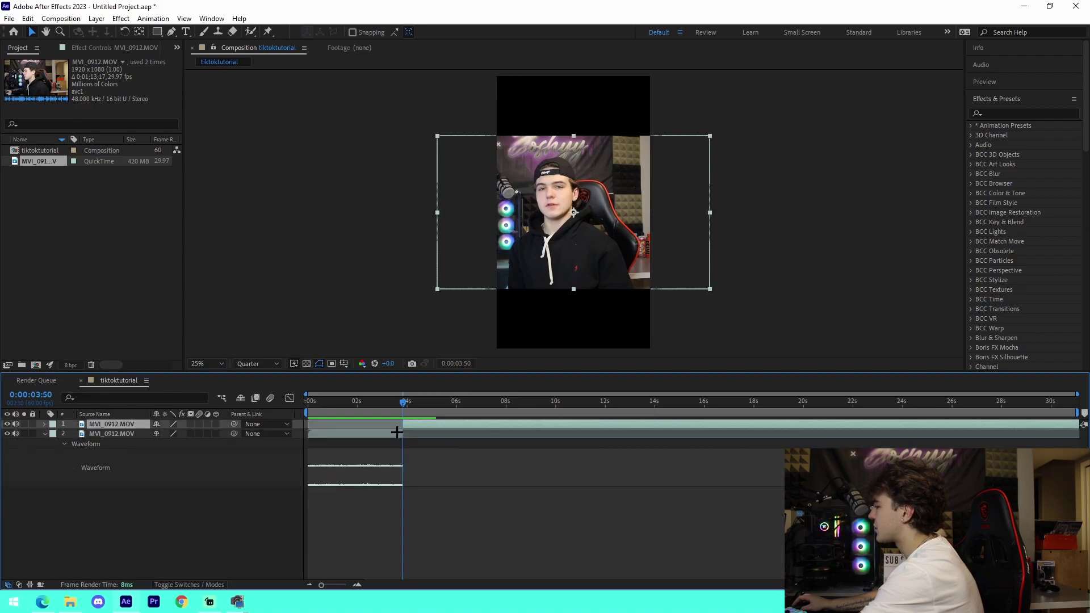
left_click(397, 434)
key("Delete")
Split the remaining footage at 0:00:06:14, where the first spoken phrase ends.
left_click(429, 423)
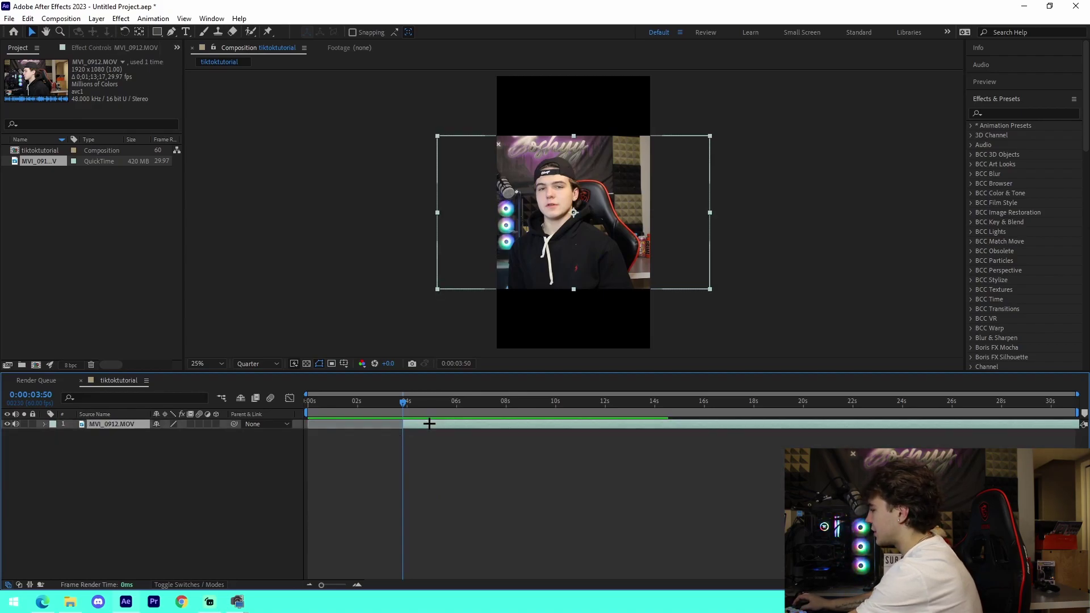
key("l")
key("l")
left_click_drag(430, 407, 462, 418)
key("ctrl+shift+d")
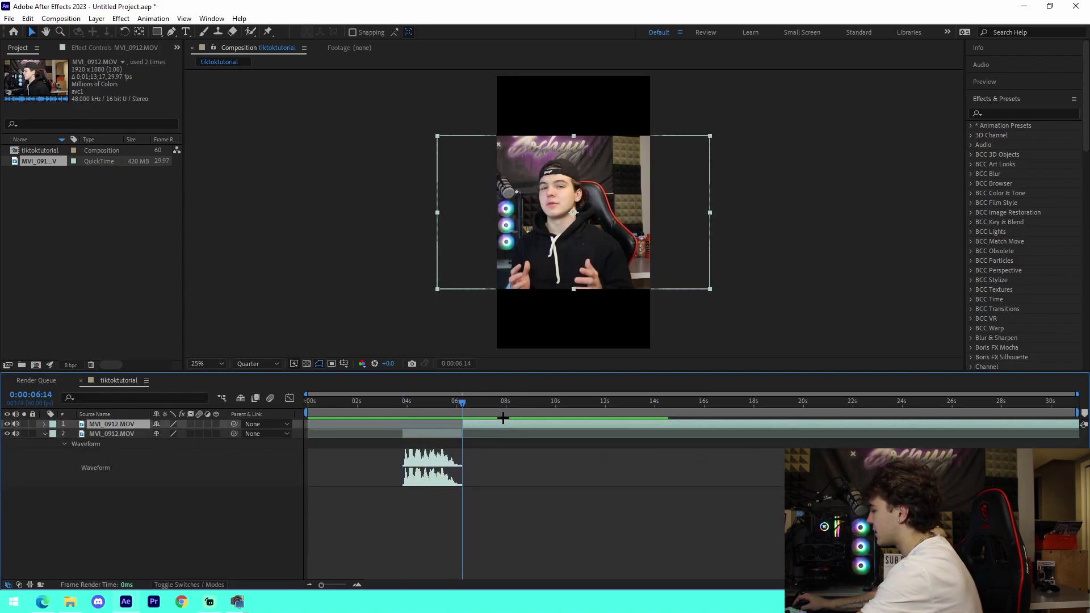
Split the later footage at 0:00:08:00 and delete the section between 0:00:06:14 and that cut.
key("l")
key("l")
left_click(506, 404)
key("ctrl+shift+d")
left_click(489, 433)
key("Delete")
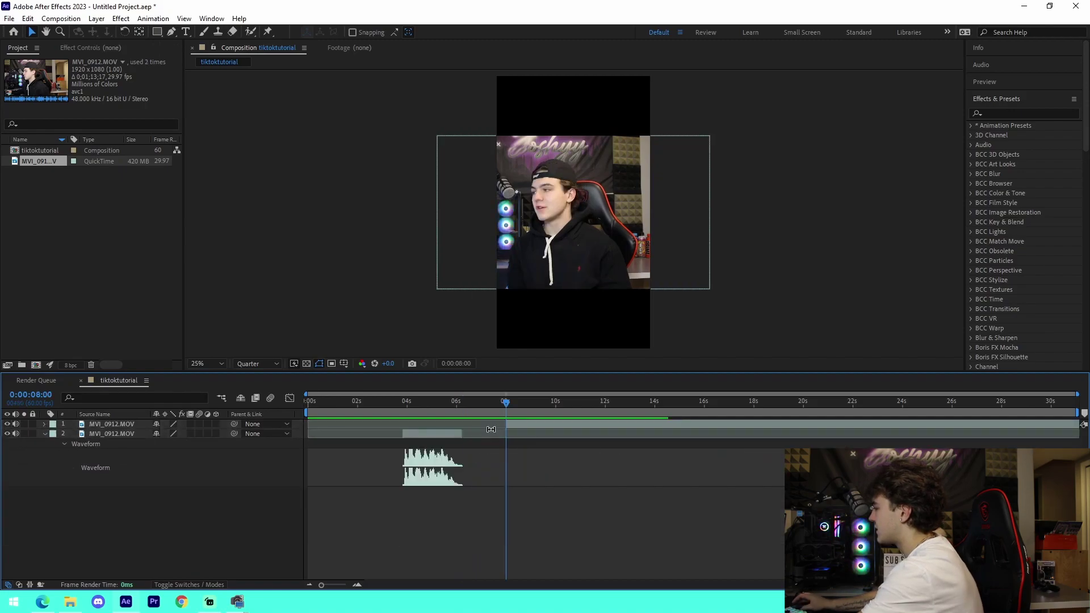
Split the second piece of footage at 0:00:09:55 and delete everything after the cut.
mouse_move(548, 426)
left_mouse_down()
mouse_move(514, 427)
mouse_move(553, 410)
left_mouse_up()
key("l")
key("l")
key("ctrl+shift+d")
left_click(580, 432)
left_click(622, 422)
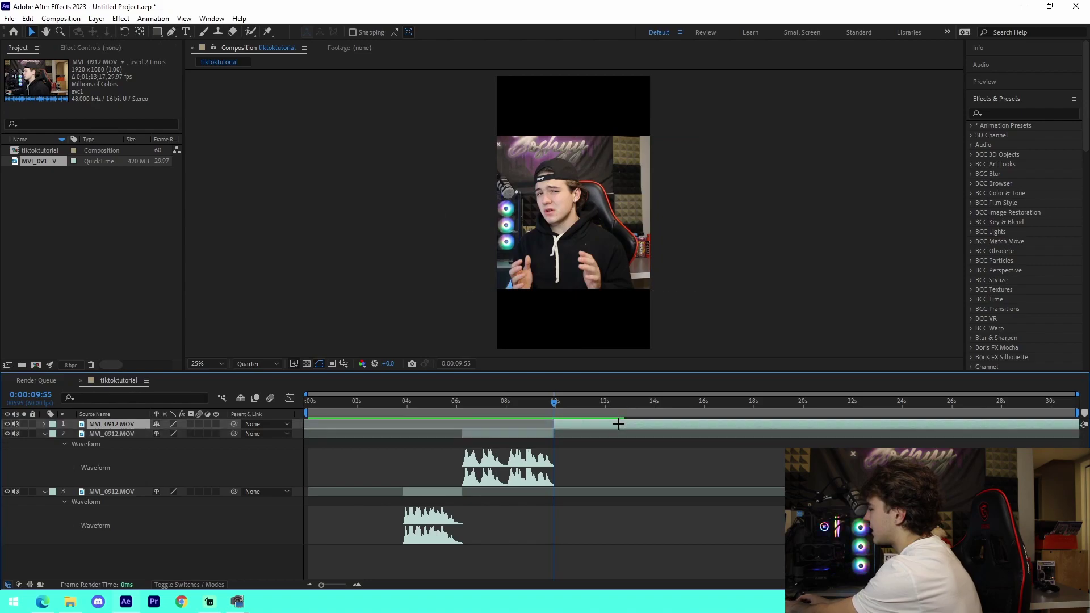
key("Delete")
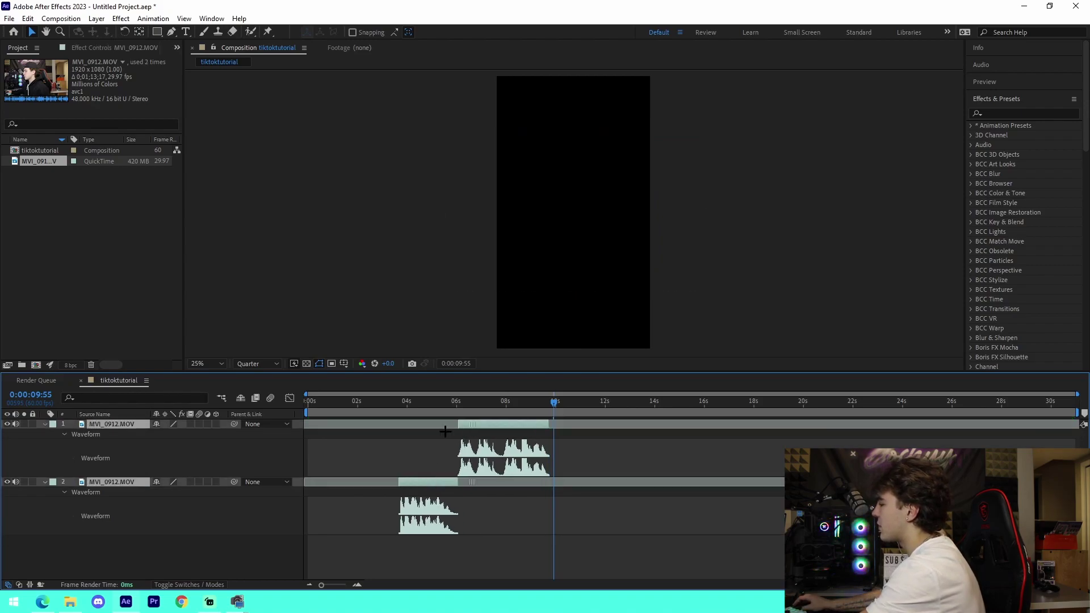
Move both trimmed clips together to the start of the timeline and save the project as sss.aep.
left_click_drag(422, 482, 328, 481)
key("Home")
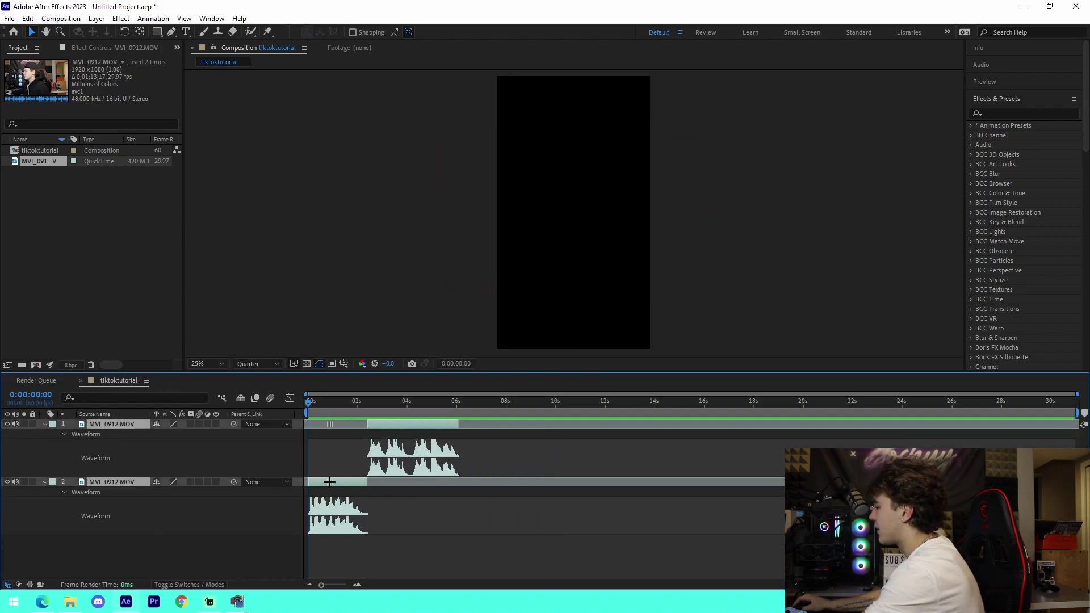
left_click(357, 585)
key("ctrl+s")
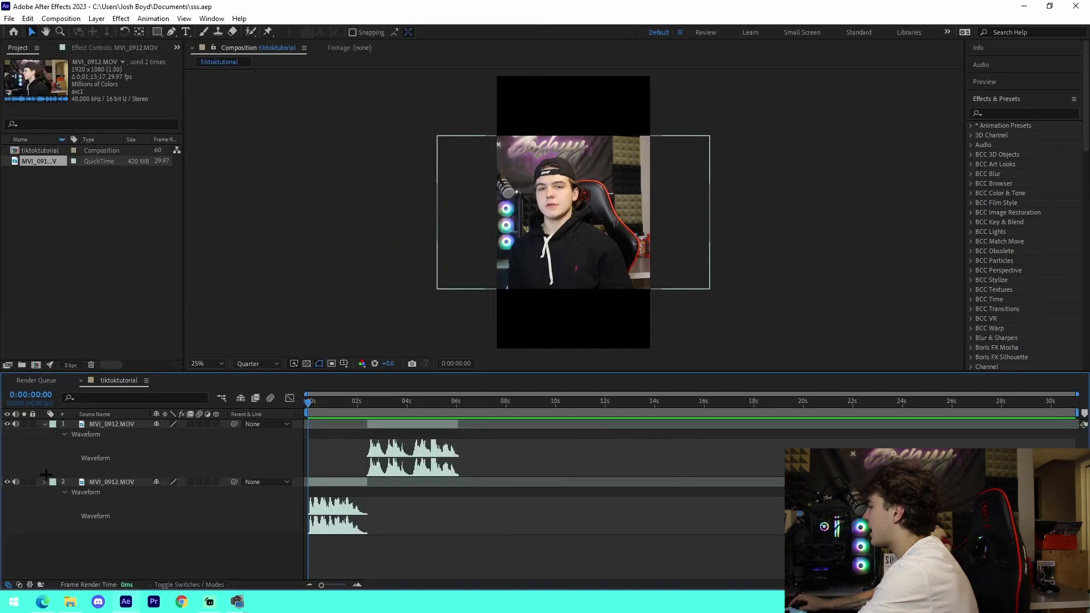
left_click(44, 481)
left_click(43, 424)
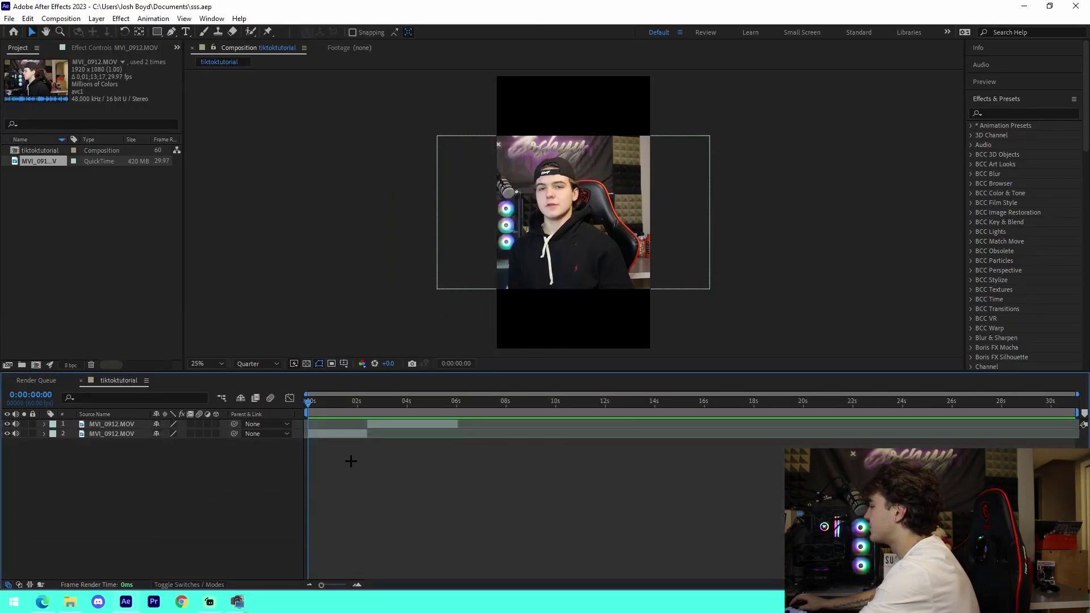
Try scaling both MVI_0912.MOV clips up to 197%, and undo the change.
key("ctrl+a")
key("s")
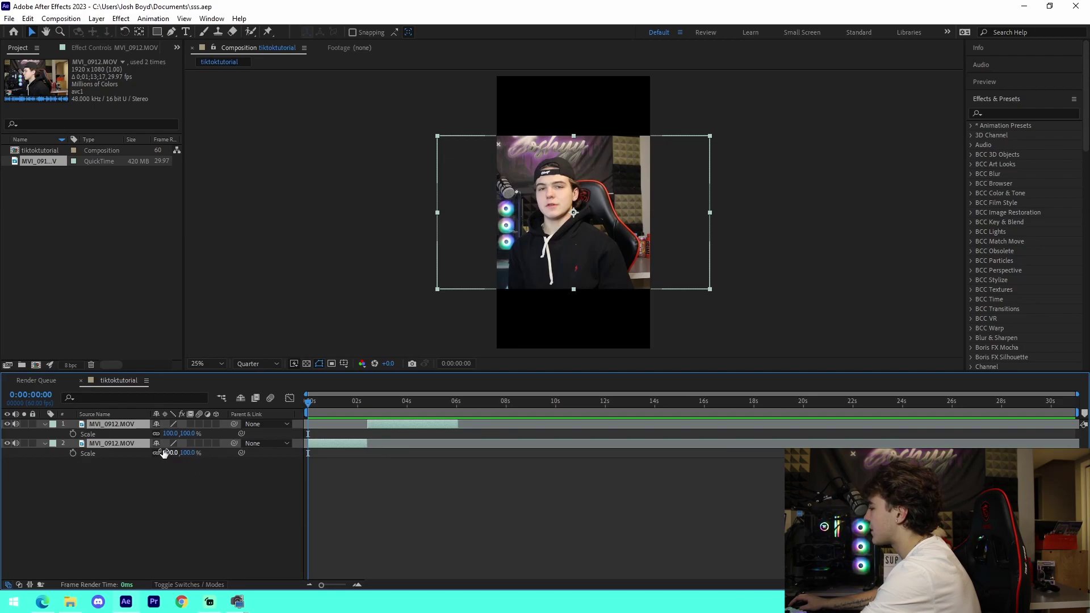
left_click_drag(163, 453, 238, 466)
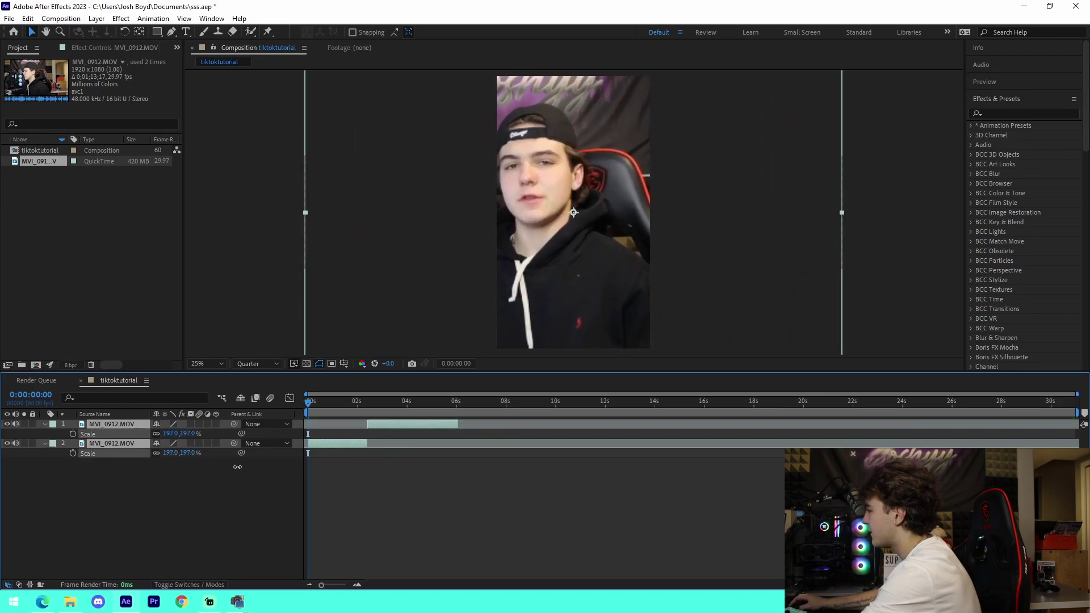
key("ctrl+z")
Scale both MVI_0912.MOV clips to 61% and position them at 540, 334 in the upper part of the frame.
left_click(316, 444)
left_click(386, 425, "shift")
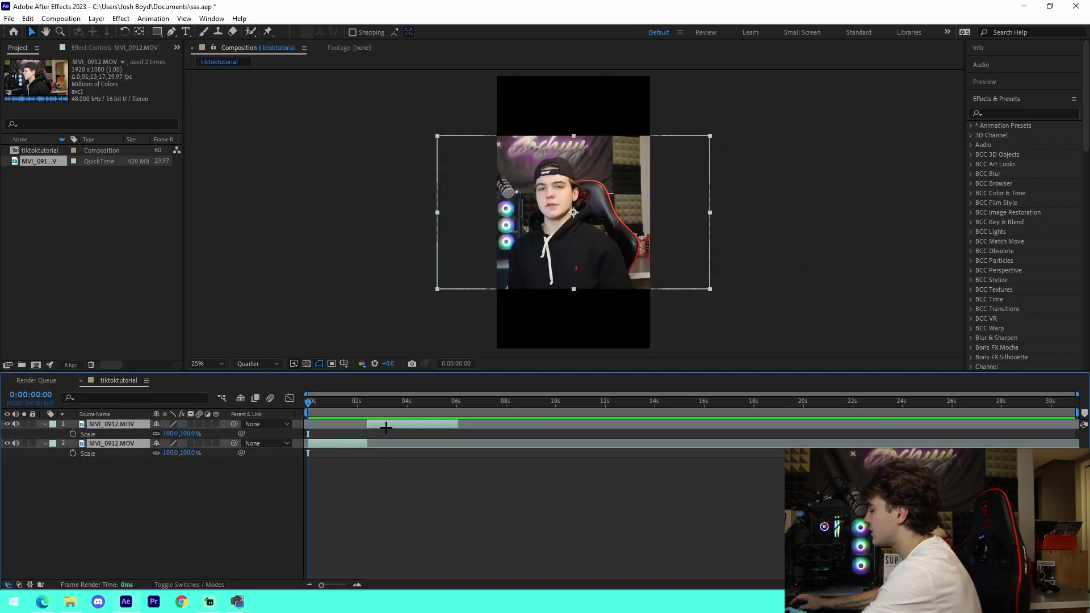
key("s")
key("s")
left_click_drag(192, 451, 12, 457)
key("p")
left_click(311, 536)
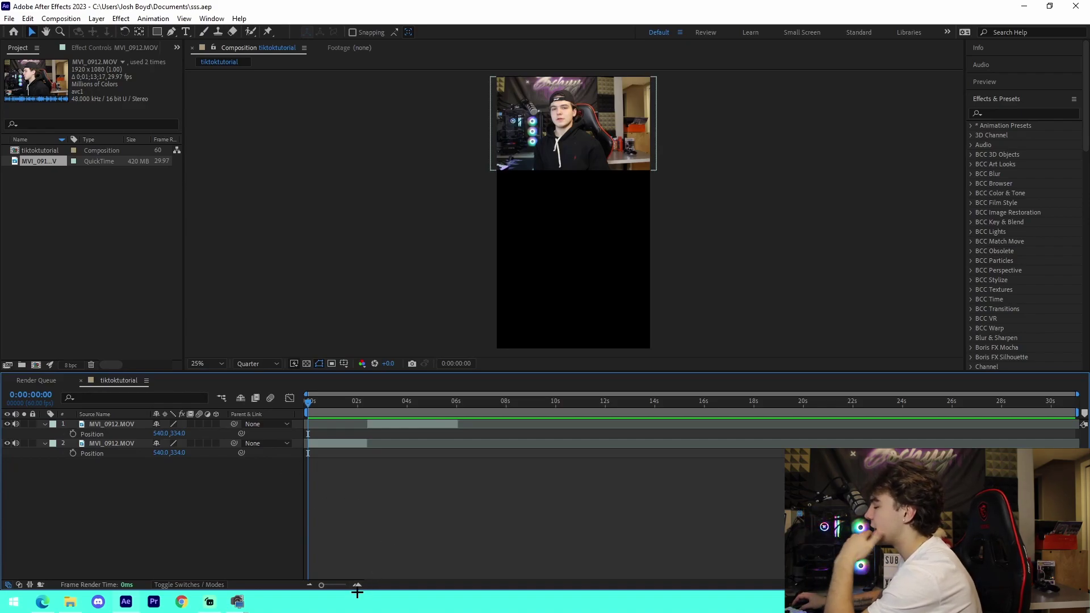
Add the RGB keyboard clip from the STOCKFOOTAGESHORTS folder as the bottom layer and trim its end to 0:00:02:24.
left_click(71, 601)
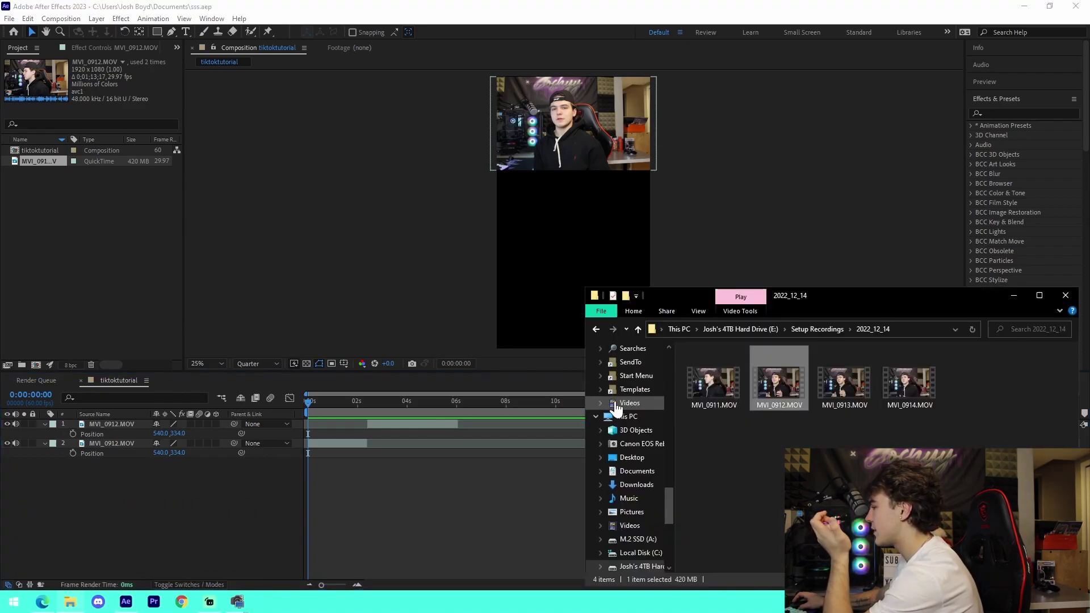
scroll(646, 413, "up", 8)
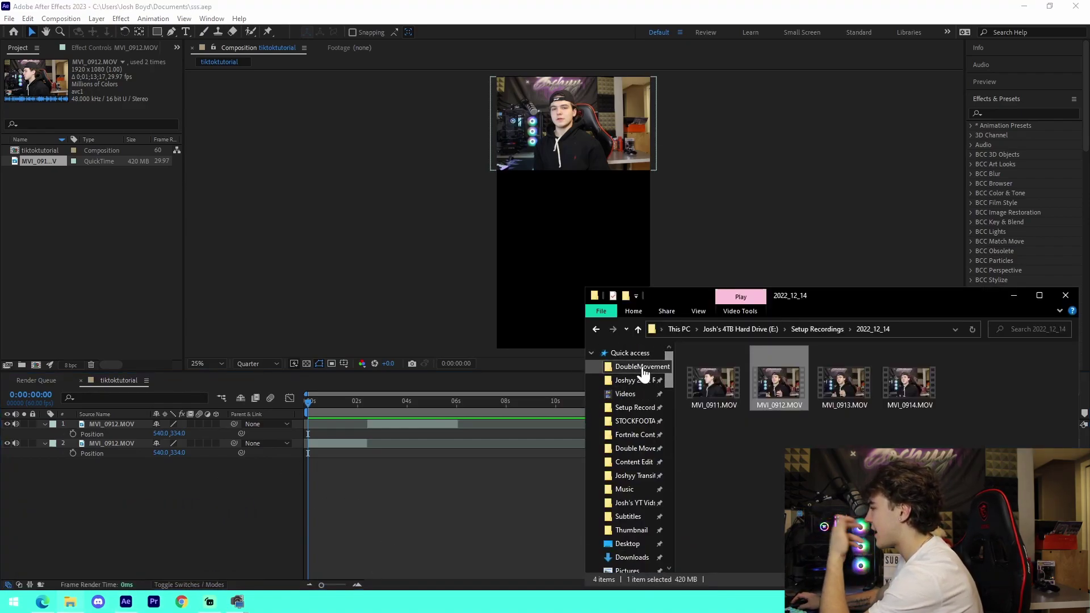
left_click(636, 421)
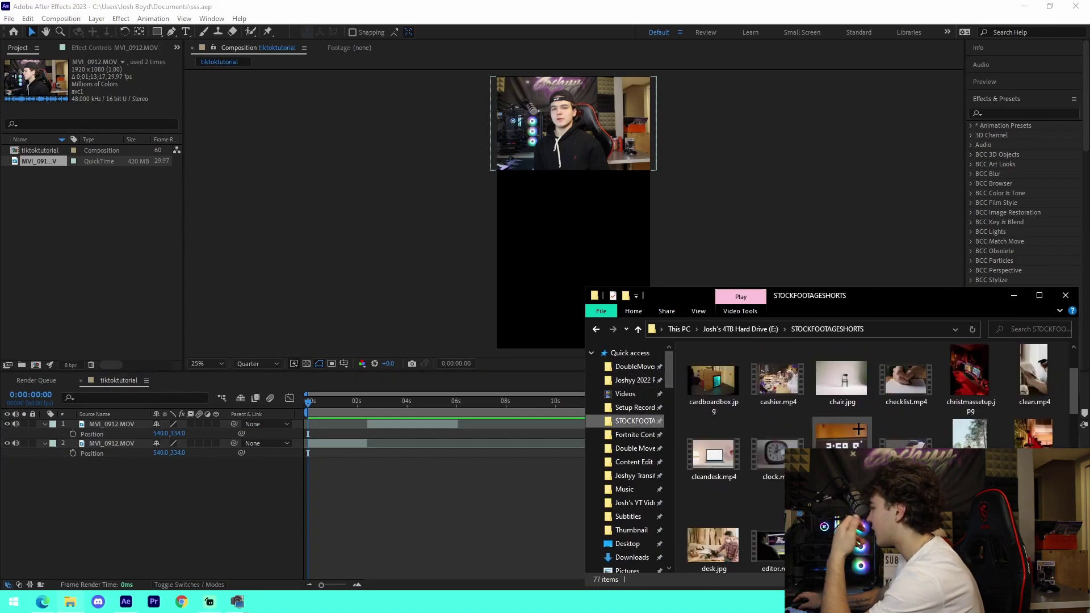
scroll(761, 380, "up", 3)
left_click_drag(761, 380, 363, 449)
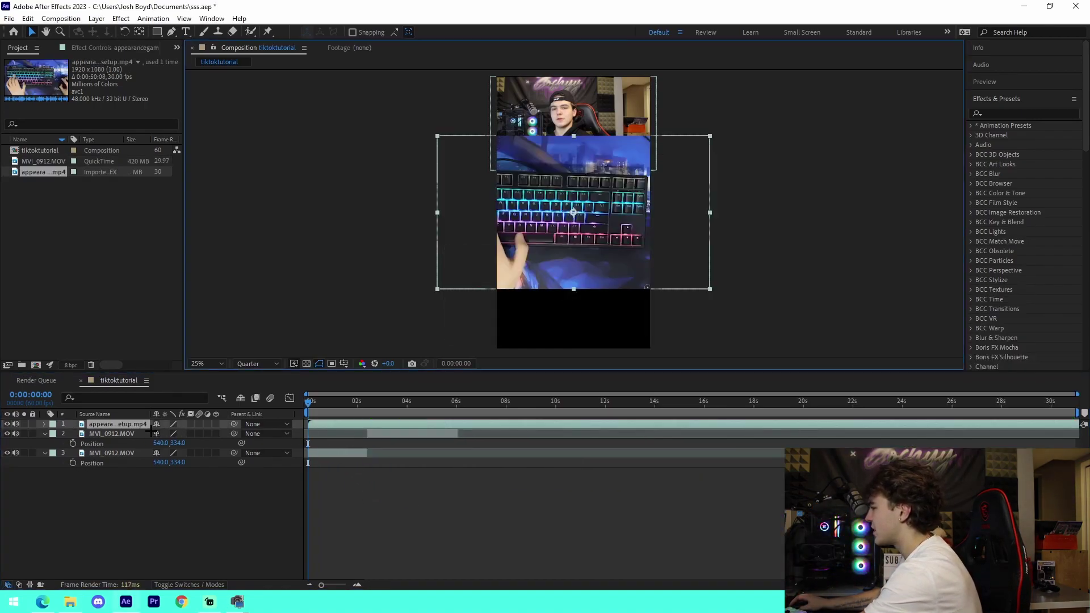
left_click_drag(122, 424, 125, 461)
left_click(367, 402)
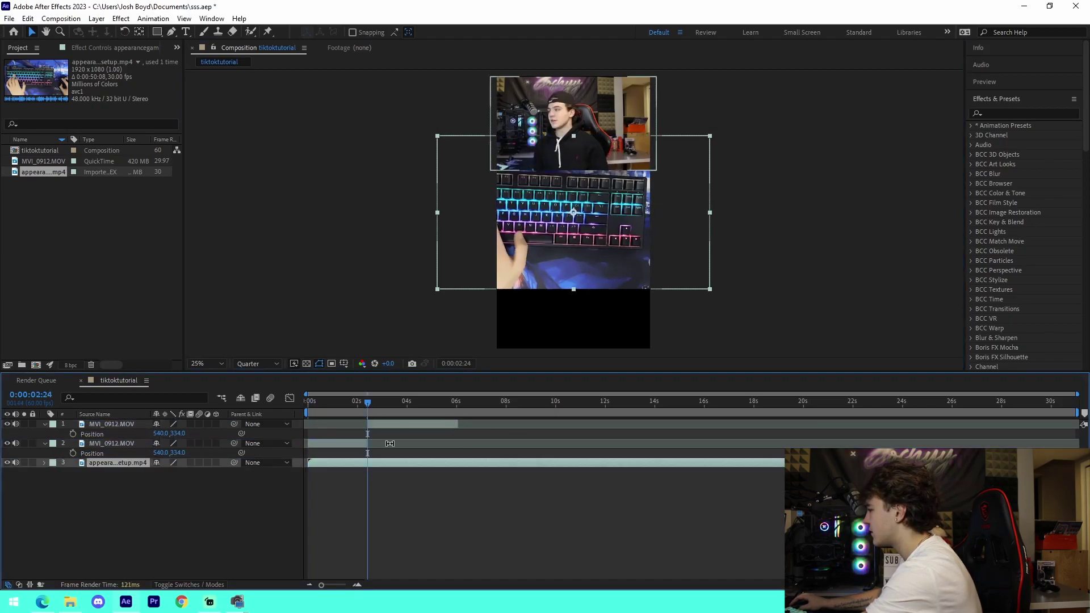
key("alt+]")
Scale the keyboard clip to 149% and position it at 1339, 1283 so it fills the area below the talking footage.
left_click(333, 404)
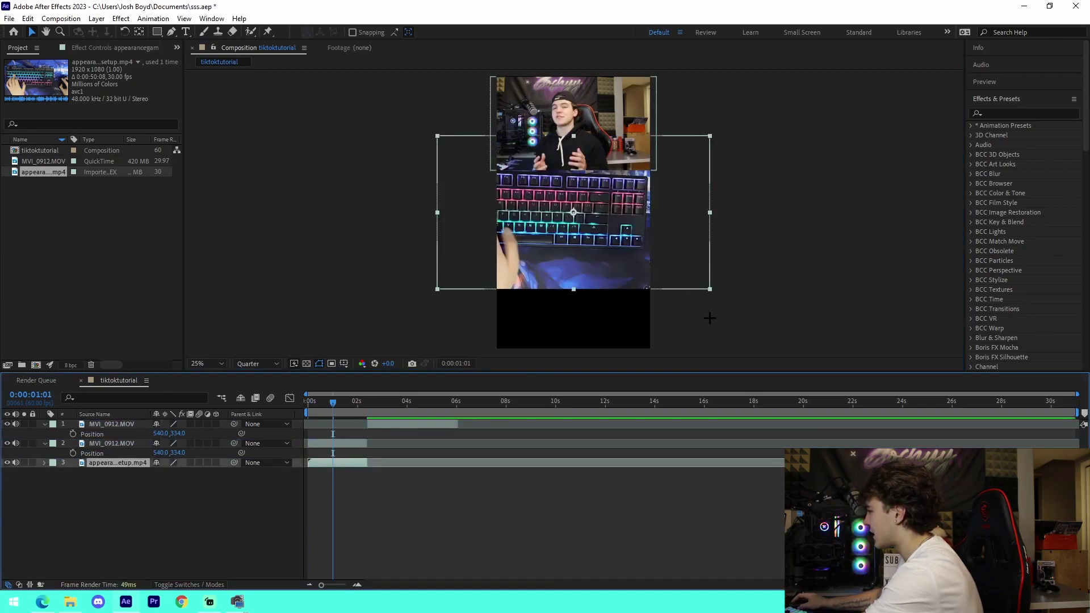
left_click_drag(175, 474, 341, 497)
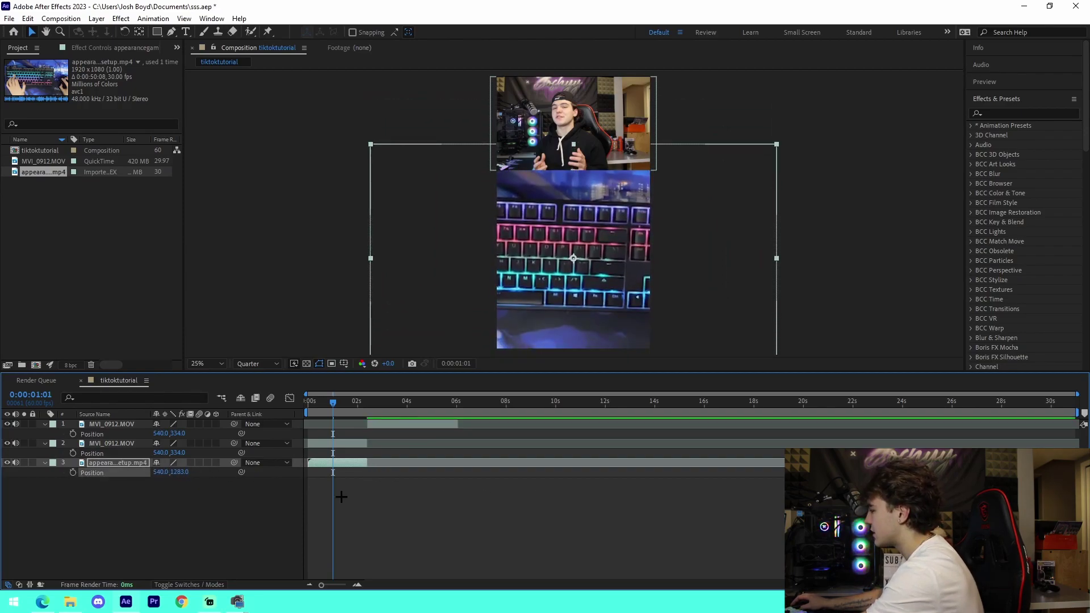
left_click_drag(164, 472, 584, 513)
left_click(584, 513)
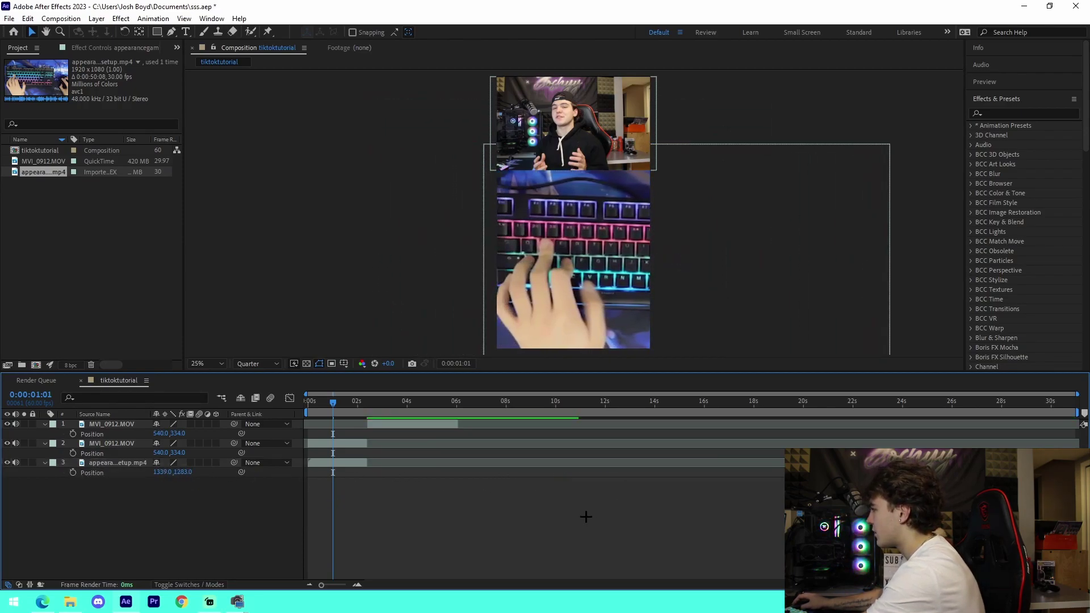
key("space")
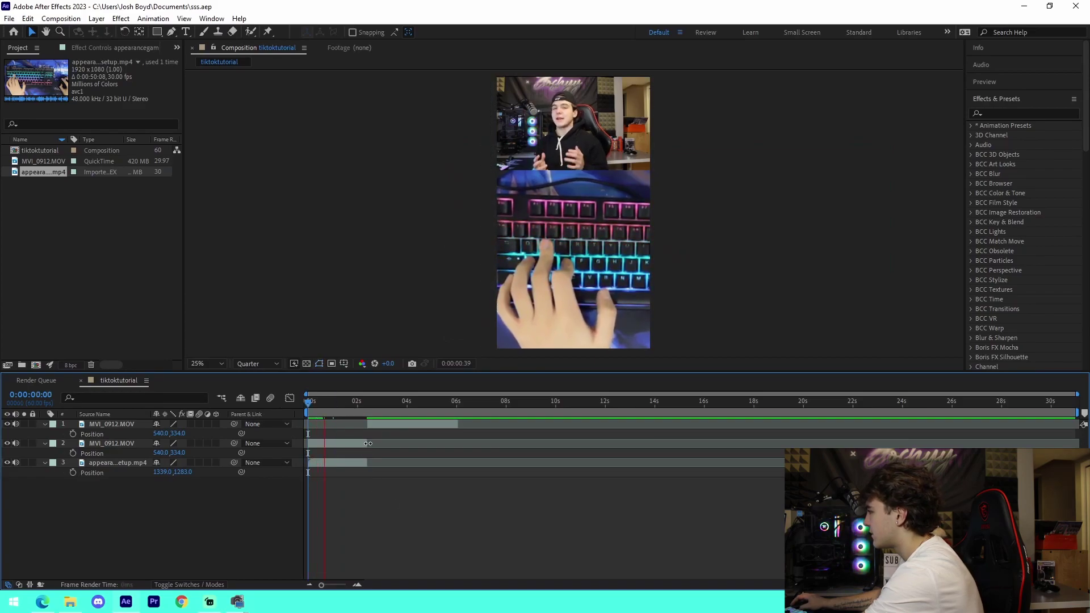
Add 2000setup.mp4 from the STOCKFOOTAGESHORTS folder and place it directly beneath the top MVI_0912.MOV layer.
left_click(368, 401)
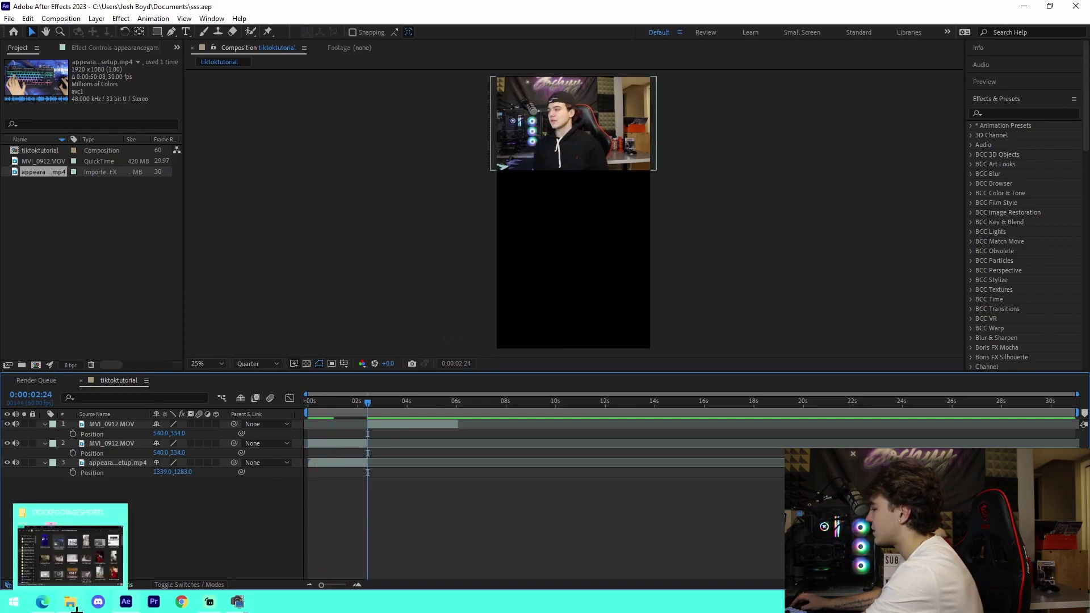
left_click(71, 601)
left_click_drag(736, 382, 390, 461)
left_click_drag(118, 425, 125, 446)
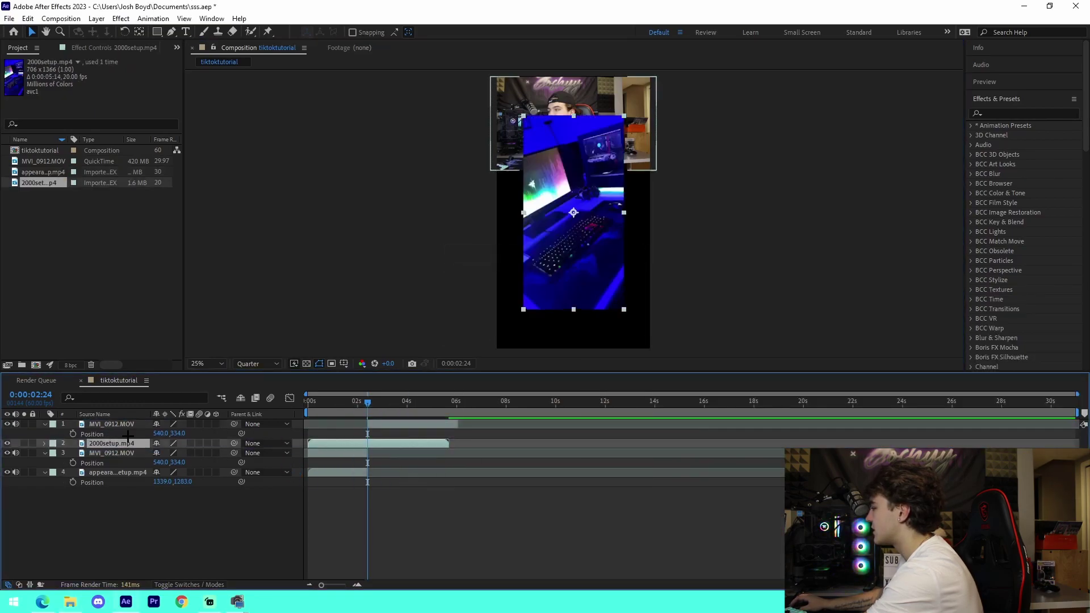
Shift 2000setup.mp4 later in time and trim it to run from 0:00:02:24 to 0:00:06:04.
left_click_drag(391, 440, 438, 445)
key("ctrl+shift+d")
left_click(362, 451)
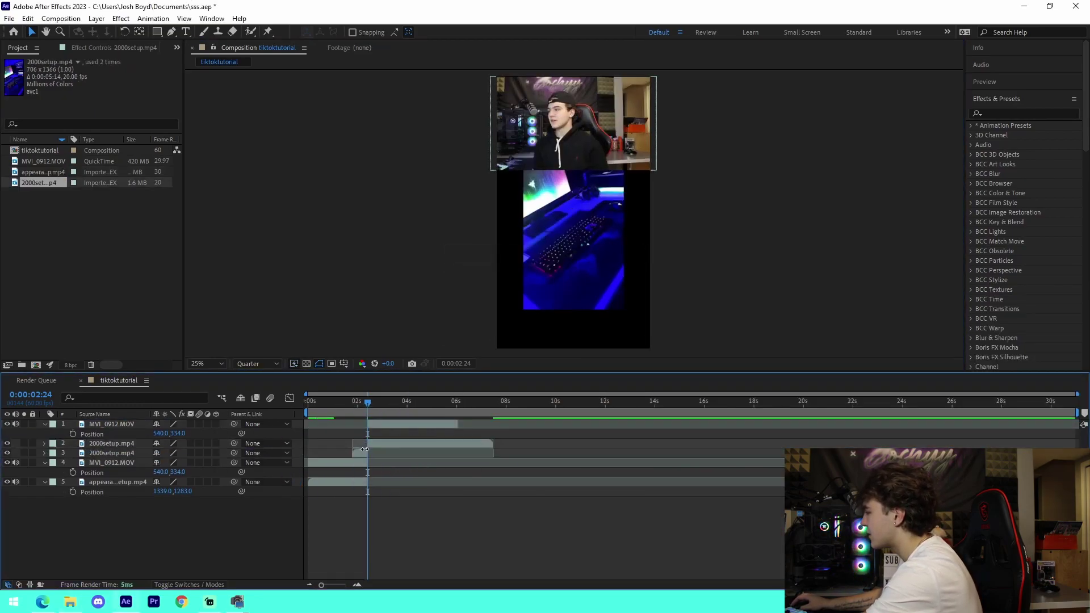
key("Delete")
left_click(459, 404)
left_click(471, 443)
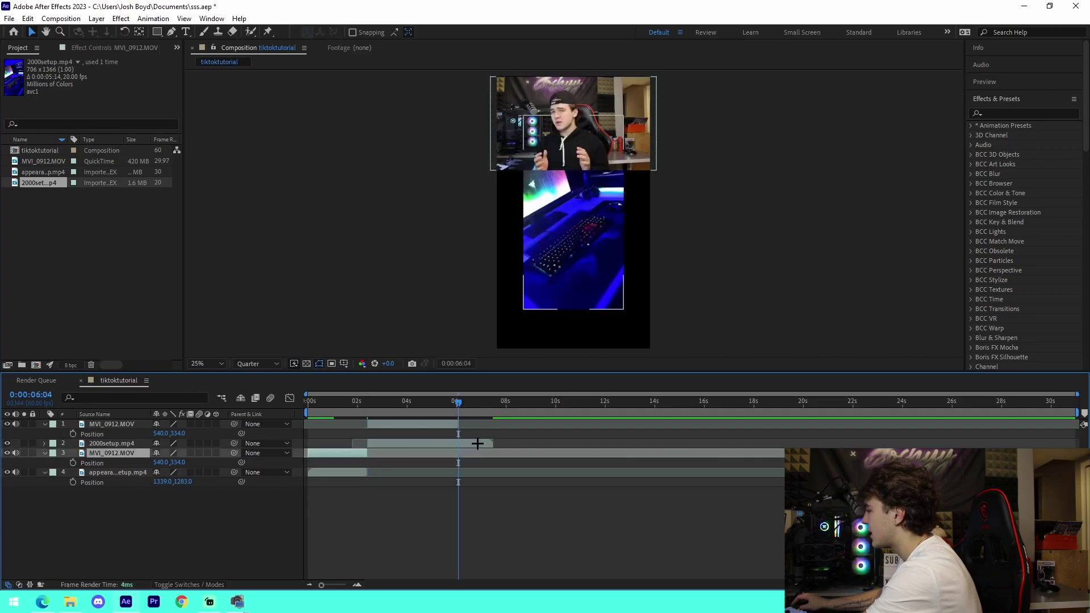
key("ctrl+shift+d")
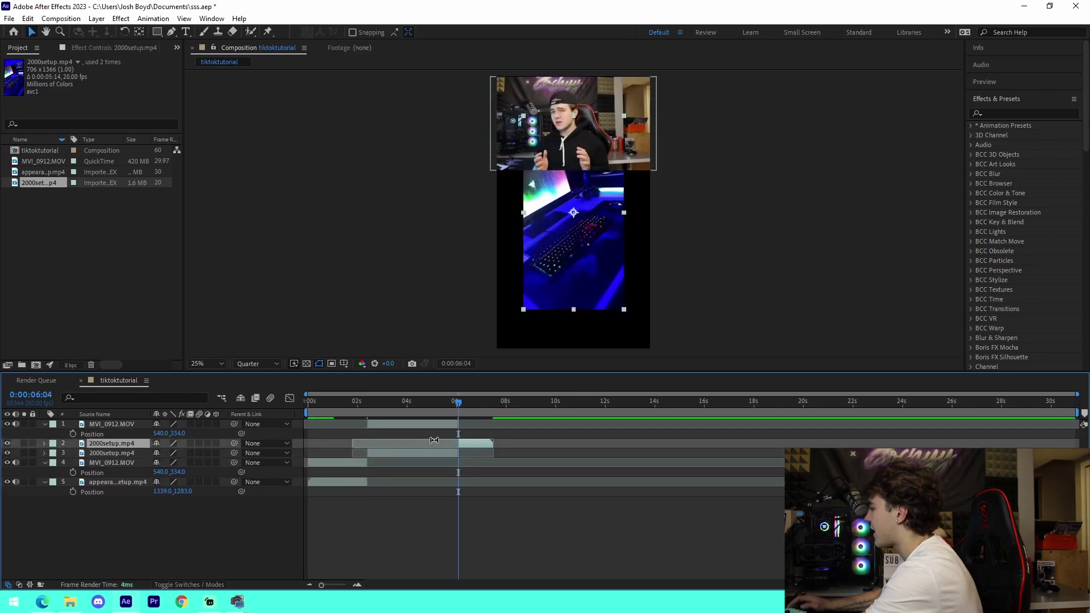
key("Delete")
Scale 2000setup.mp4 to 160% so it fills the frame width, and save the project.
left_click(424, 406)
key("s")
left_click_drag(171, 453, 205, 454)
left_click(435, 525)
key("ctrl+s")
Play the composition from the start to review both split-screen sections.
left_click_drag(369, 404, 308, 404)
key("space")
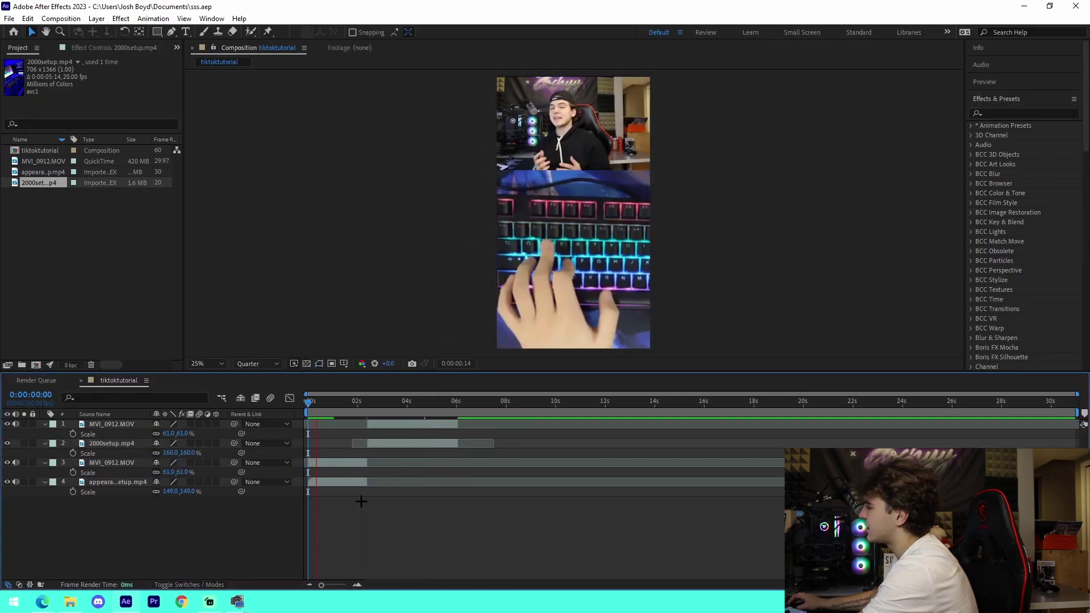
left_click(385, 429)
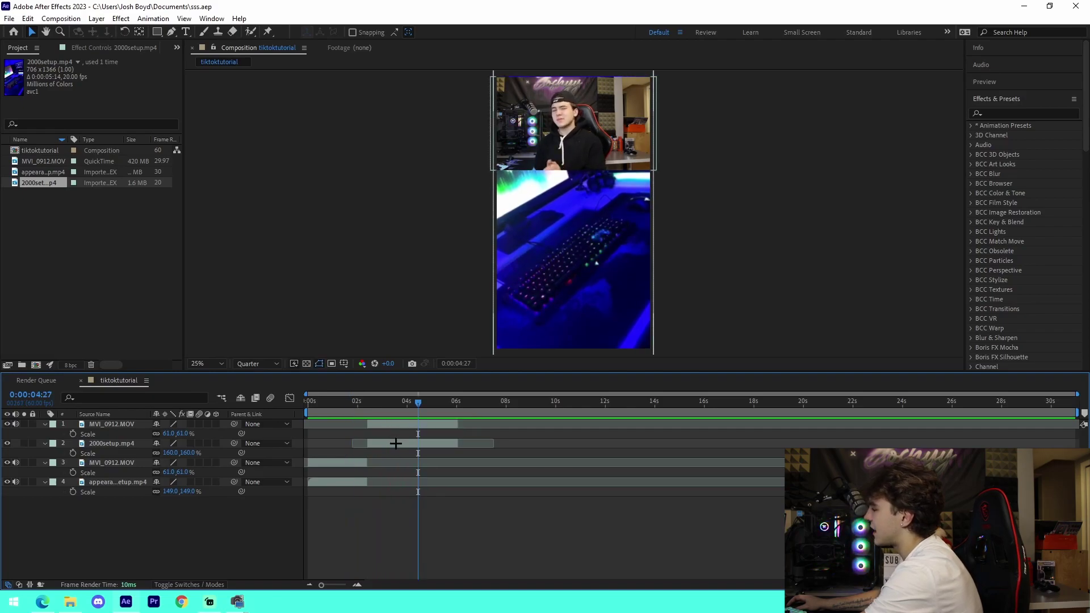
Create an adjustment layer above all layers with the playhead at the 0:00:02:24 cut.
left_click_drag(371, 404, 374, 429)
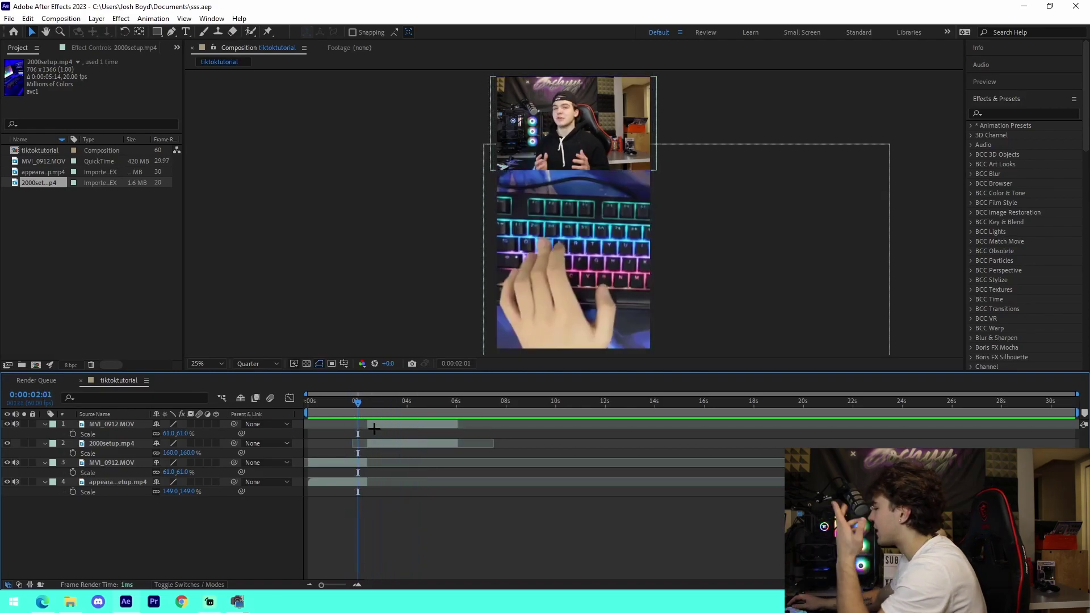
key("o")
key("equal")
key("equal")
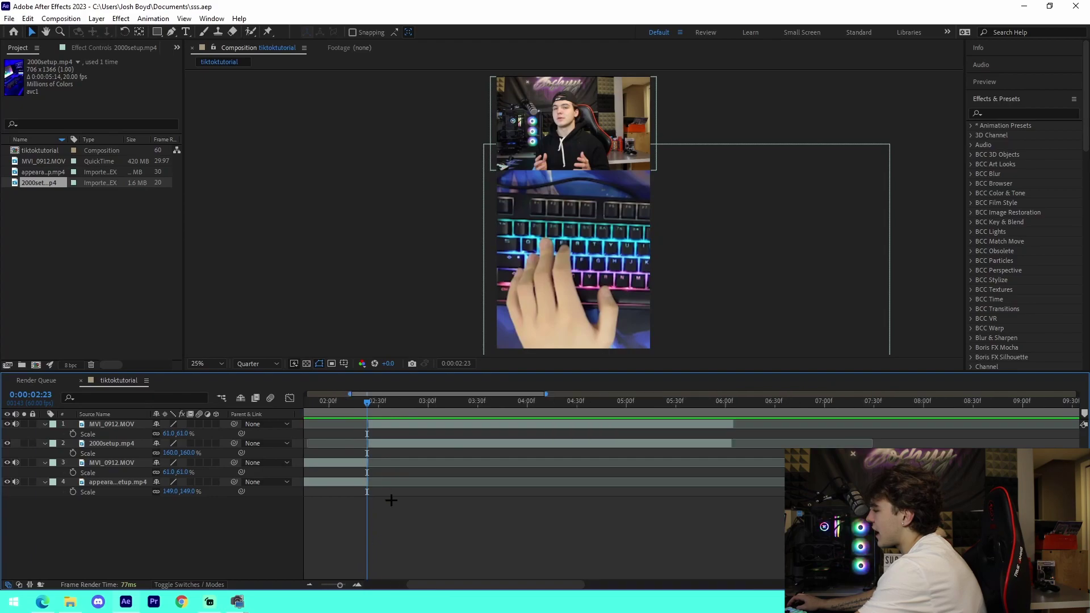
left_click(368, 406)
left_click(381, 423)
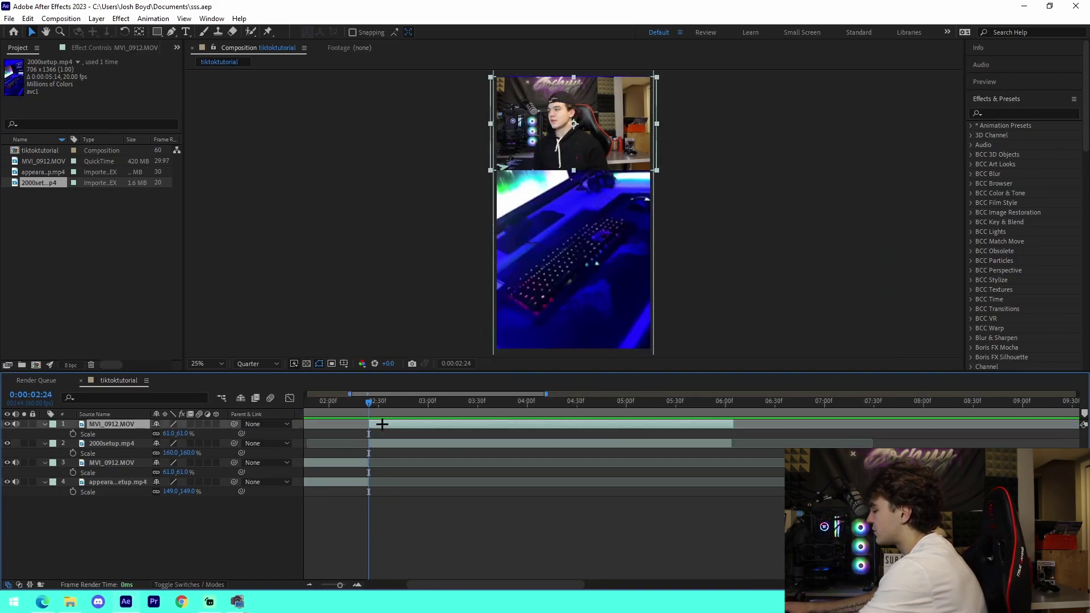
key("ctrl+alt+y")
Apply the recent 4.JoshyyZoomInLeft animation preset to the adjustment layer and line up its middle keyframes with the cut at 0:00:02:24.
left_click(153, 18)
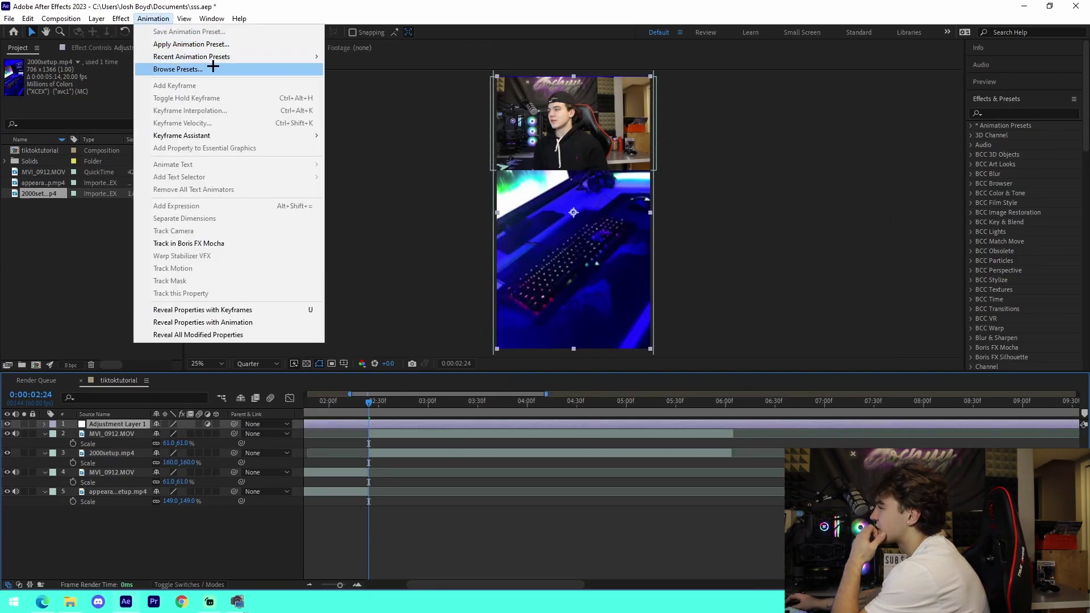
mouse_move(226, 56)
left_click(377, 94)
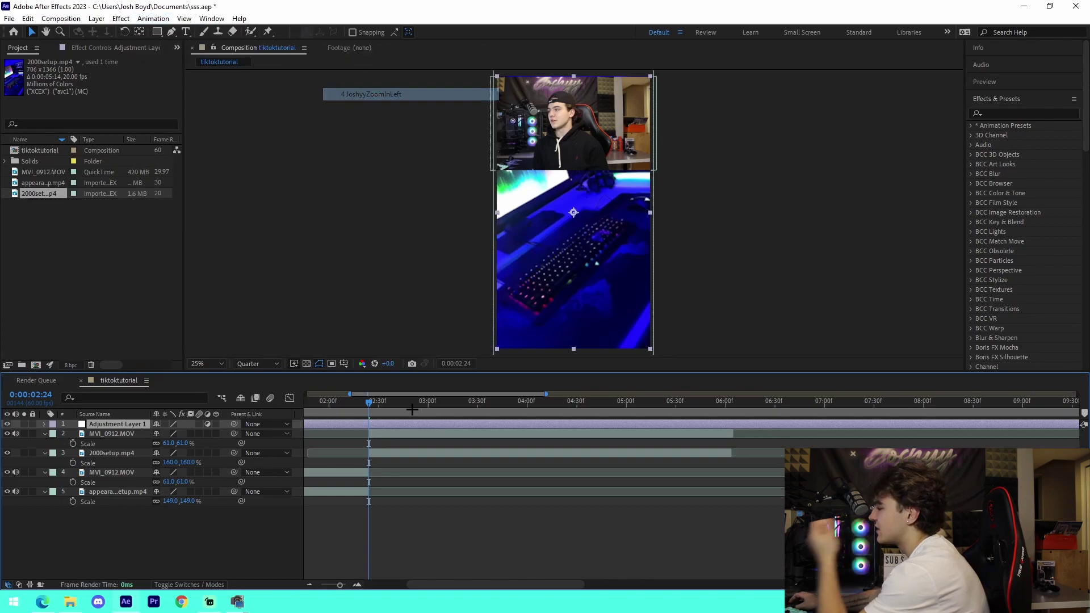
left_click_drag(392, 442, 366, 448)
left_click(357, 584)
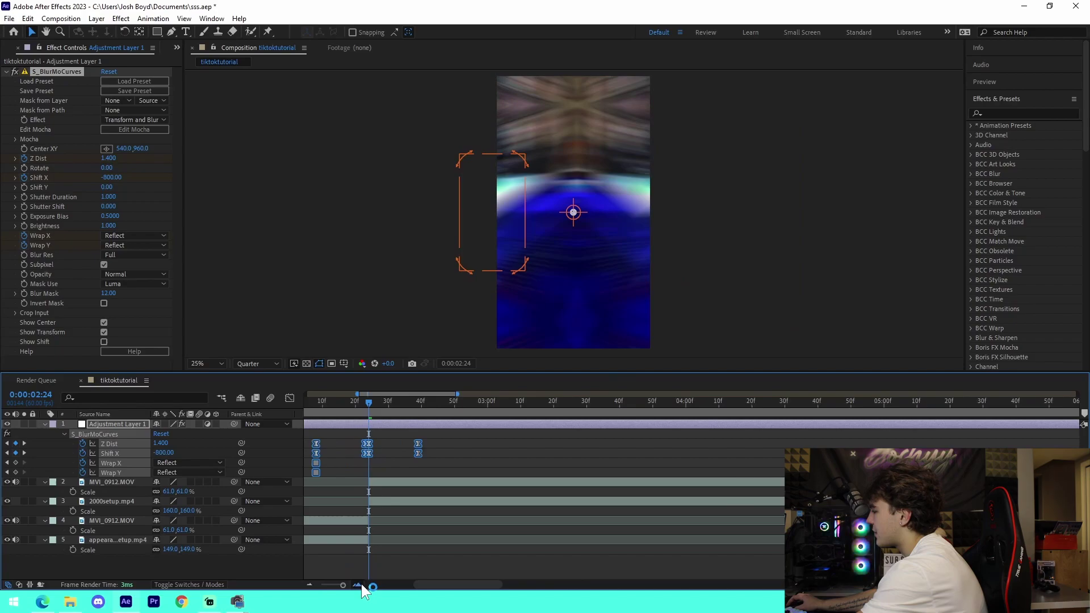
left_click(356, 584)
left_click(357, 584)
left_click(309, 584)
left_click(310, 583)
left_click(310, 584)
Trim the adjustment layer to start at its first keyframes at 0:00:02:08 and end shortly after its last keyframes.
key("j")
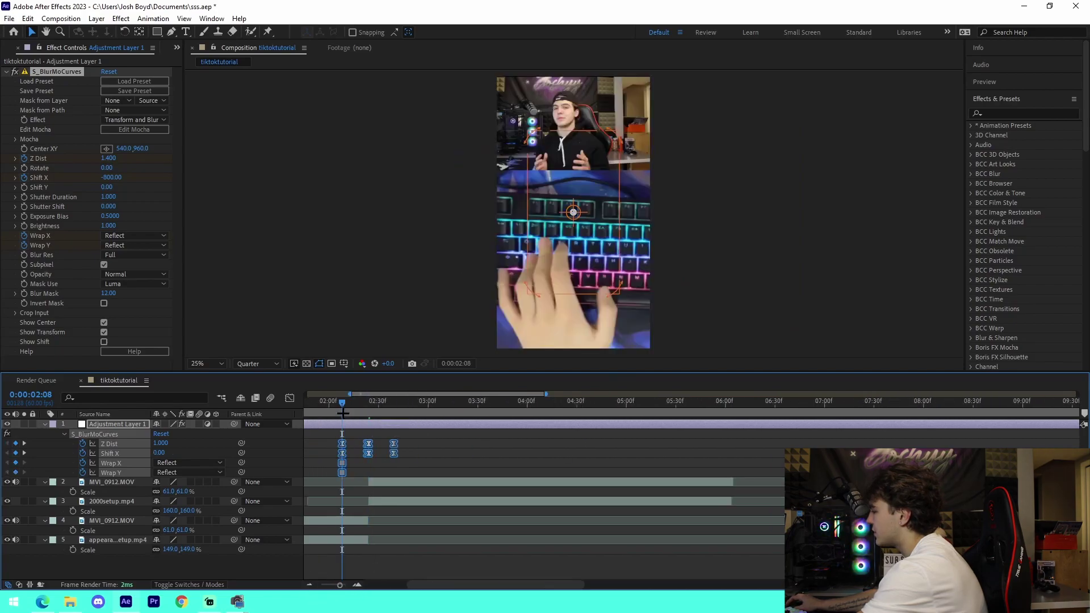
key("ctrl+shift+d")
left_click(330, 433)
key("Delete")
left_click_drag(412, 416, 348, 410)
left_click(426, 423)
key("ctrl+shift+d")
key("Delete")
Preview the zoom transition across the cut between the two split-screen sections.
left_click(362, 415)
key("space")
key("space")
key("space")
left_click(391, 421)
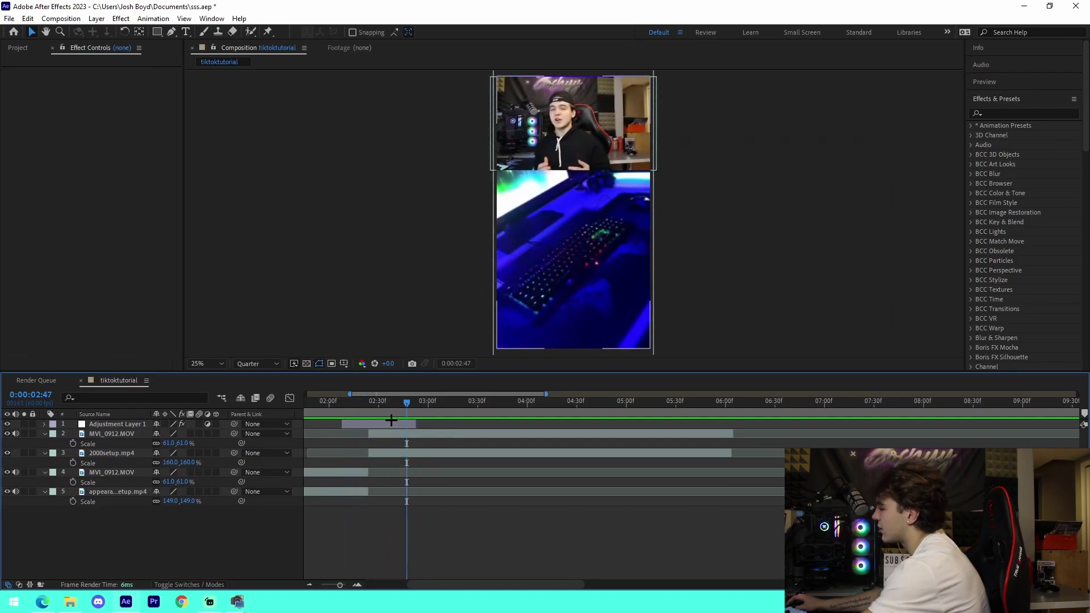
Play the composition from the start and drop a composition marker at each spoken word, up to 0:00:02:02.
scroll(398, 488, "left", 5)
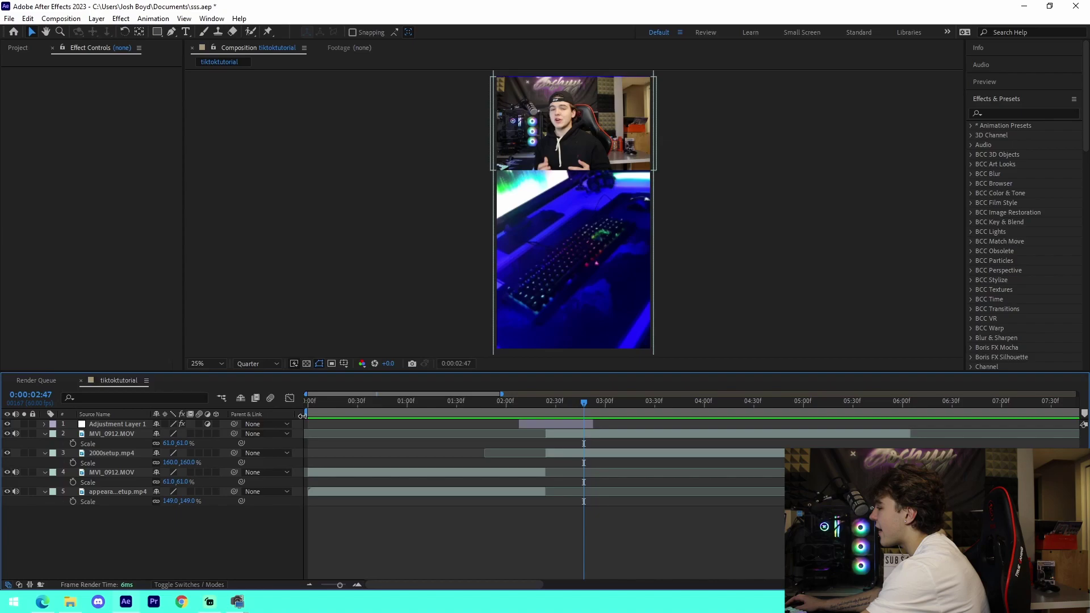
key("Home")
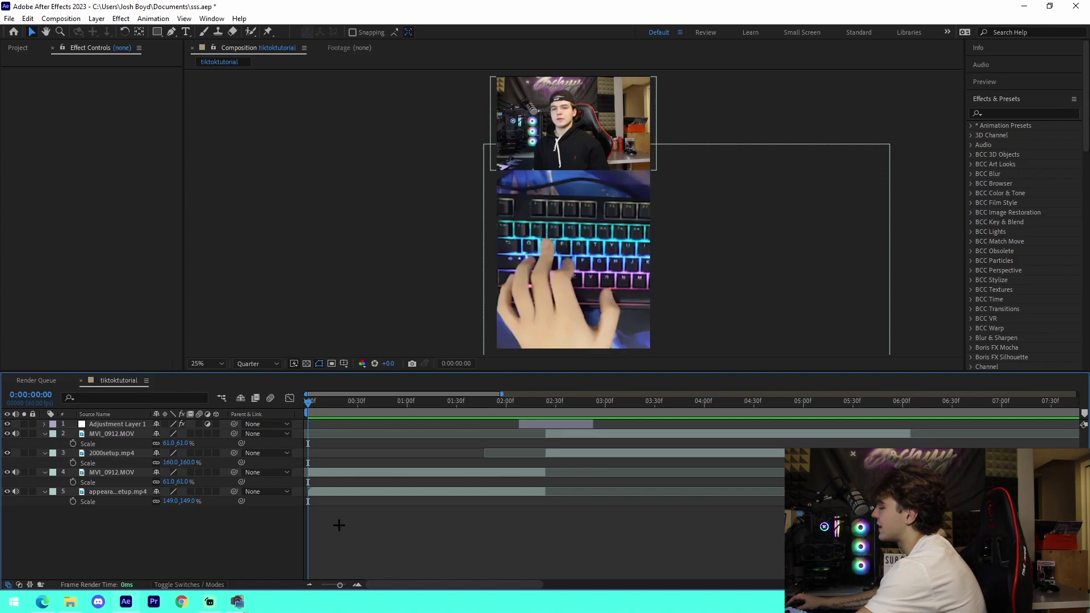
key("space")
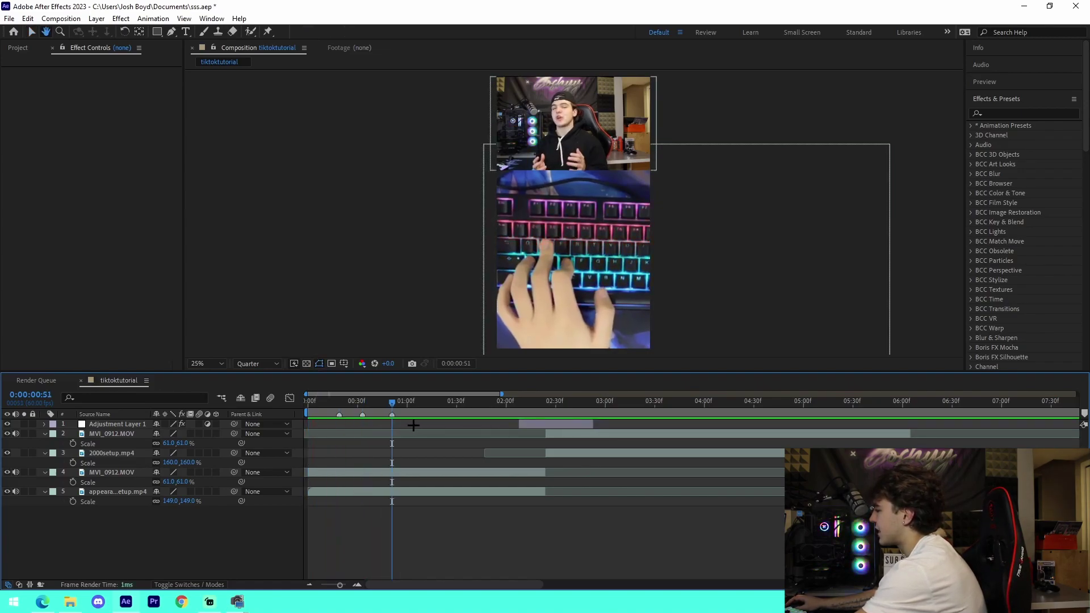
key("KP_Multiply")
key("KP_Multiply")
key("KP_Multiply")
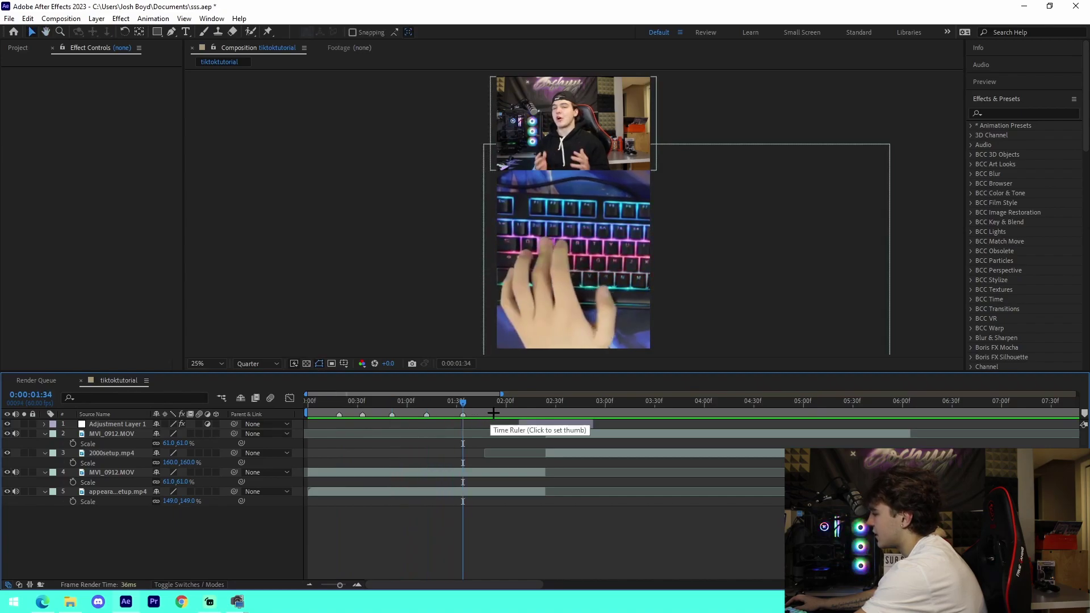
key("KP_Multiply")
key("space")
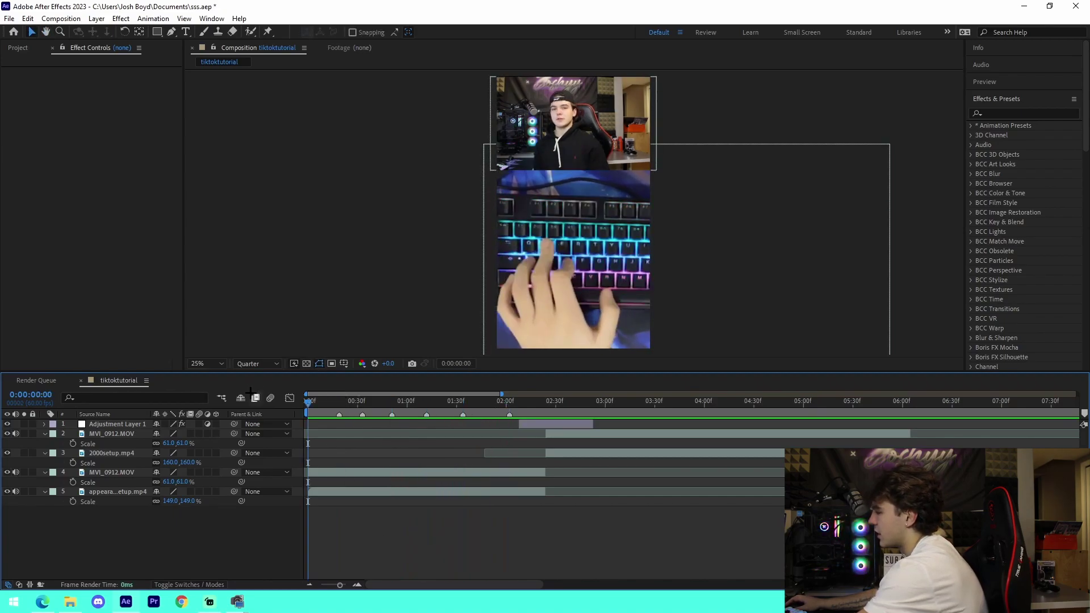
Add a text layer reading "The" over the lower clip and set its fill color to white.
left_click(185, 31)
left_click(630, 293)
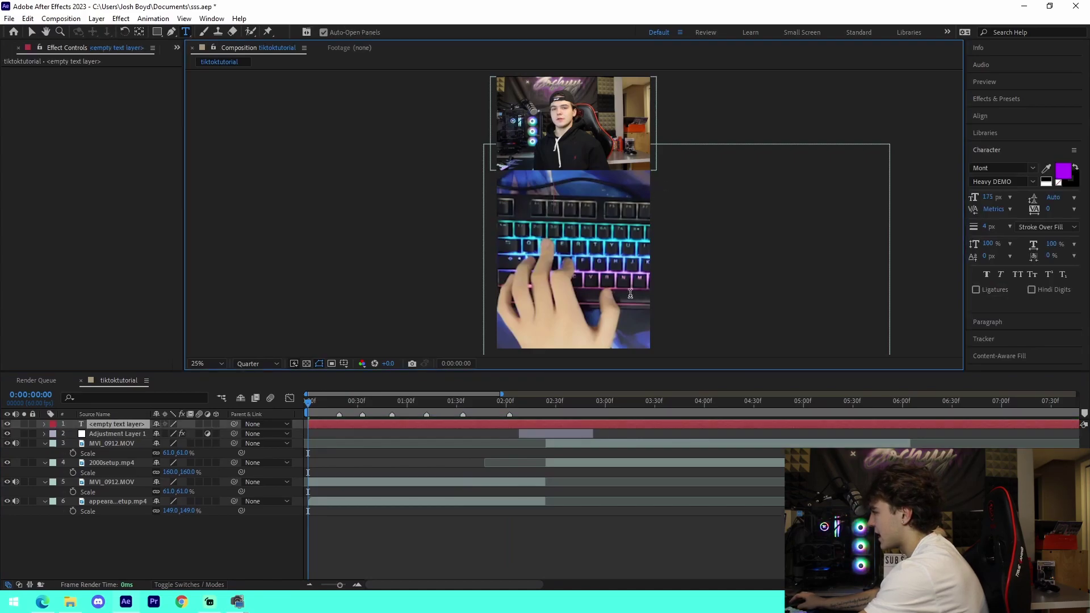
type("The")
left_click(1061, 170)
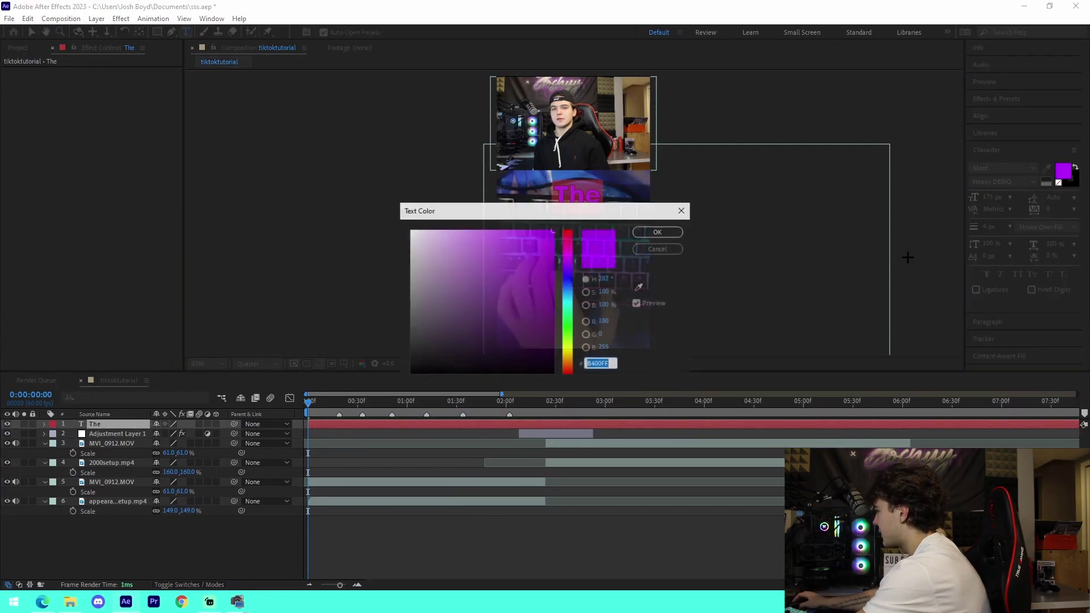
left_click_drag(440, 249, 406, 151)
left_click(656, 232)
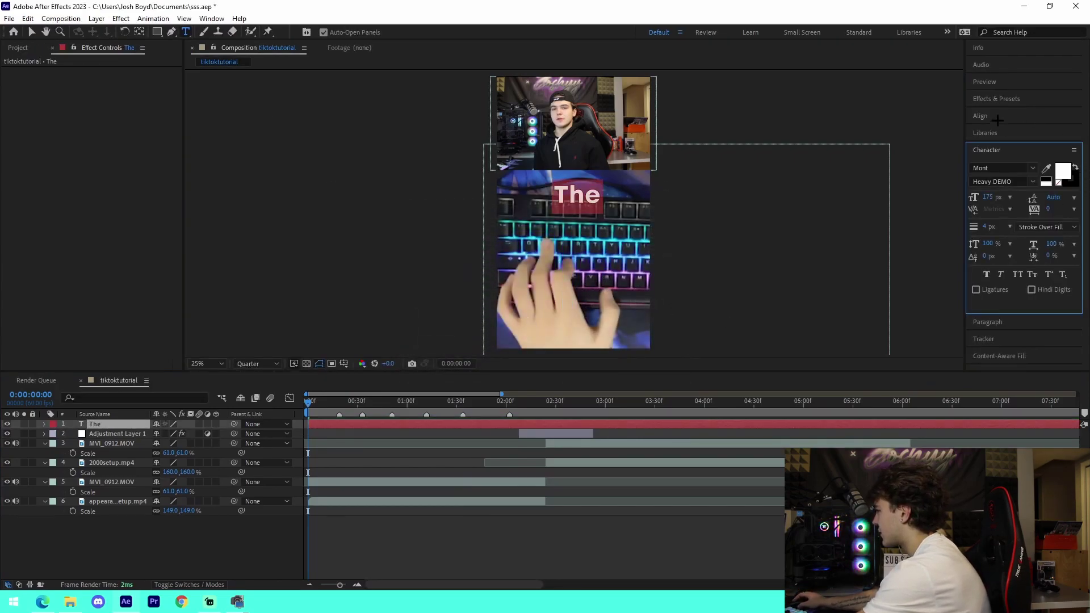
Center the "The" text horizontally and vertically in the composition.
left_click(980, 116)
left_click(996, 144)
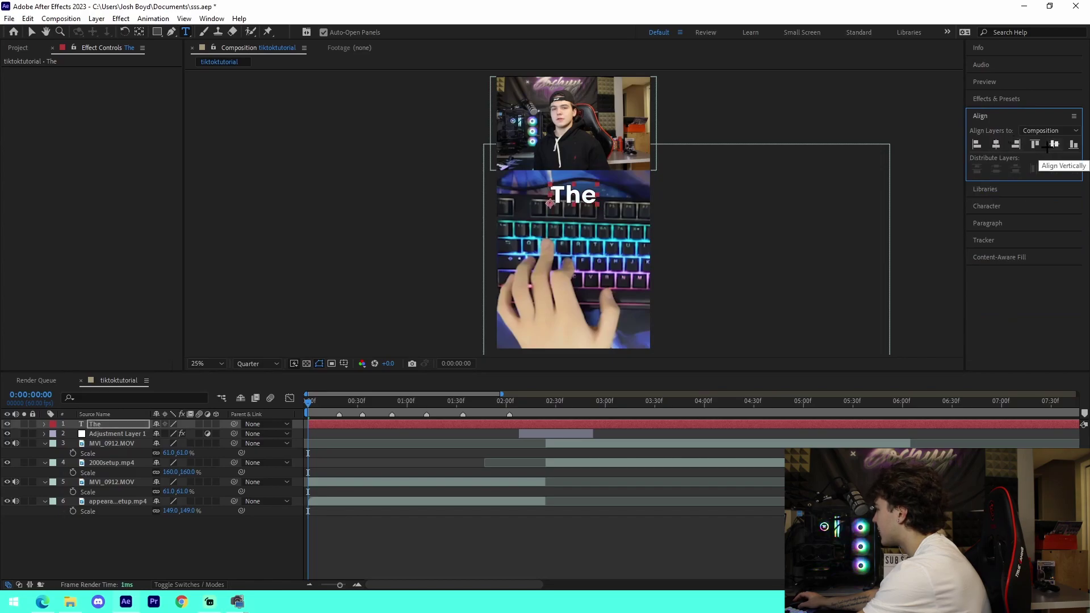
left_click(1054, 144)
Split the "The" text layer at each of the six word markers, from 0:00:00:19 to 0:00:02:02.
left_click(332, 417)
left_click(339, 400)
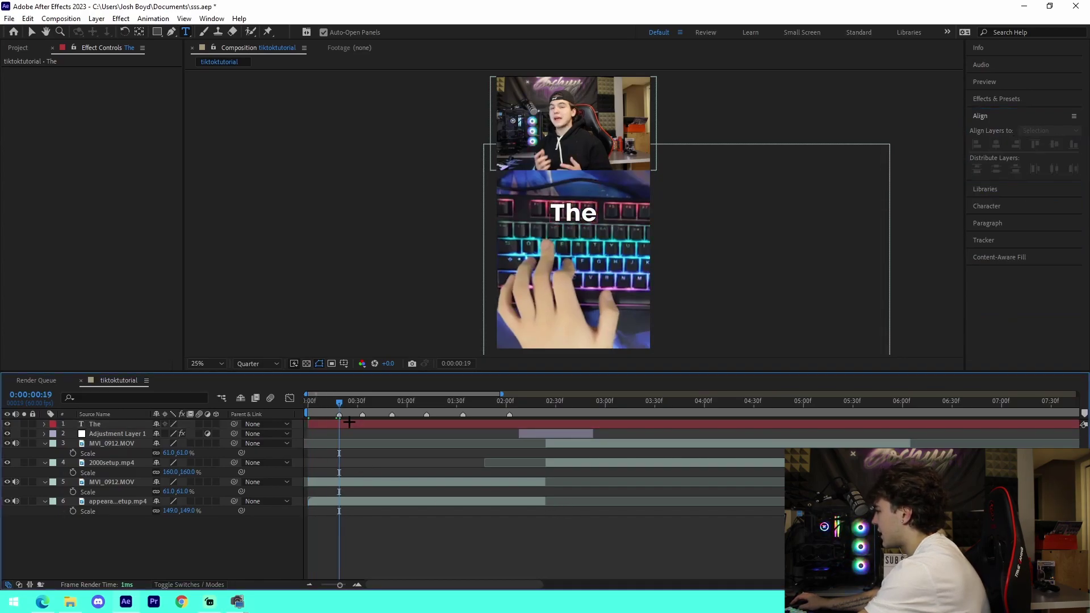
left_click(349, 422)
key("ctrl+shift+d")
left_click(363, 401)
key("ctrl+shift+d")
left_click_drag(391, 414, 395, 414)
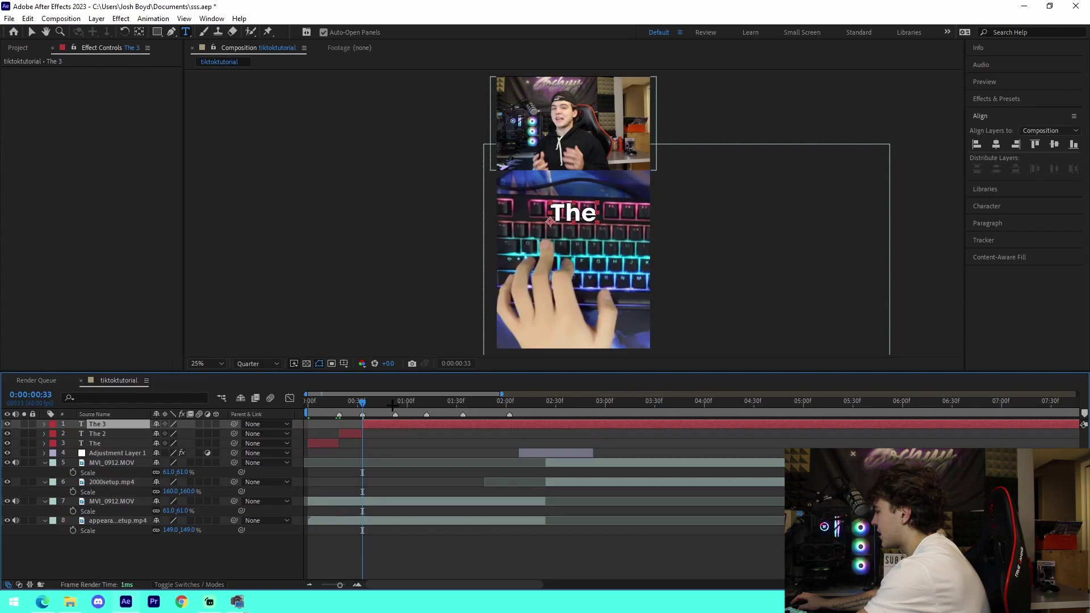
left_click(391, 400)
key("ctrl+shift+d")
left_click(426, 401)
key("ctrl+shift+d")
left_click(463, 401)
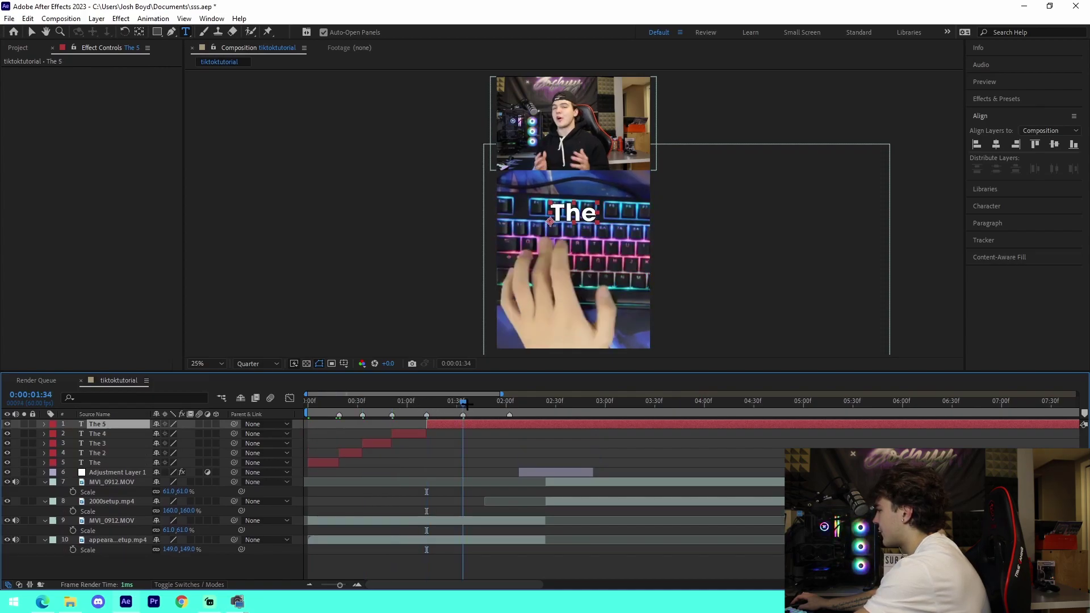
key("ctrl+shift+d")
left_click(509, 400)
key("ctrl+shift+d")
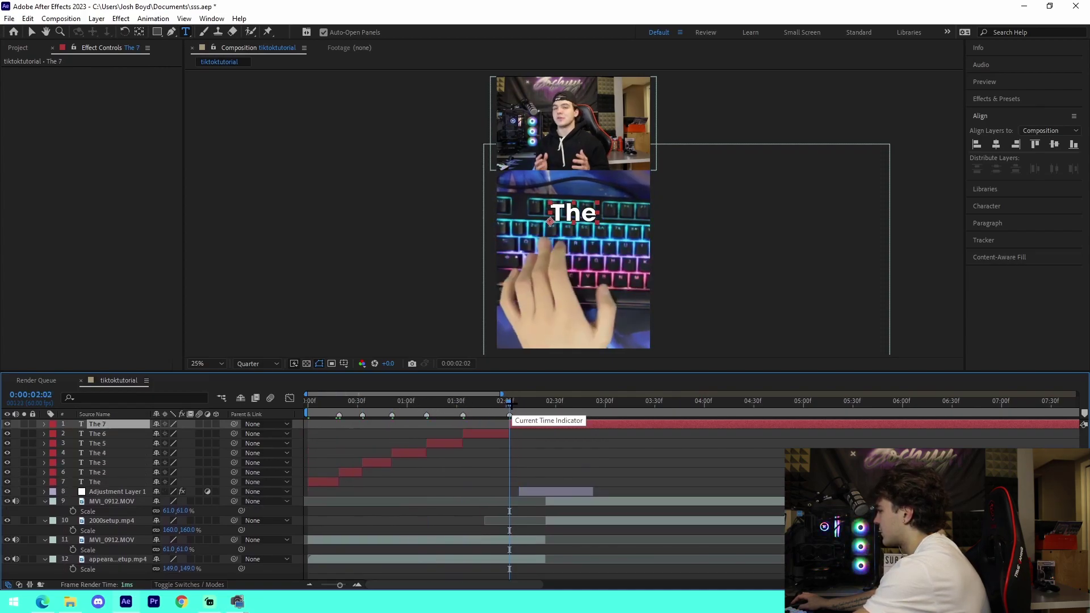
Change the second text segment to "best" and center it horizontally in the composition.
left_click(351, 400)
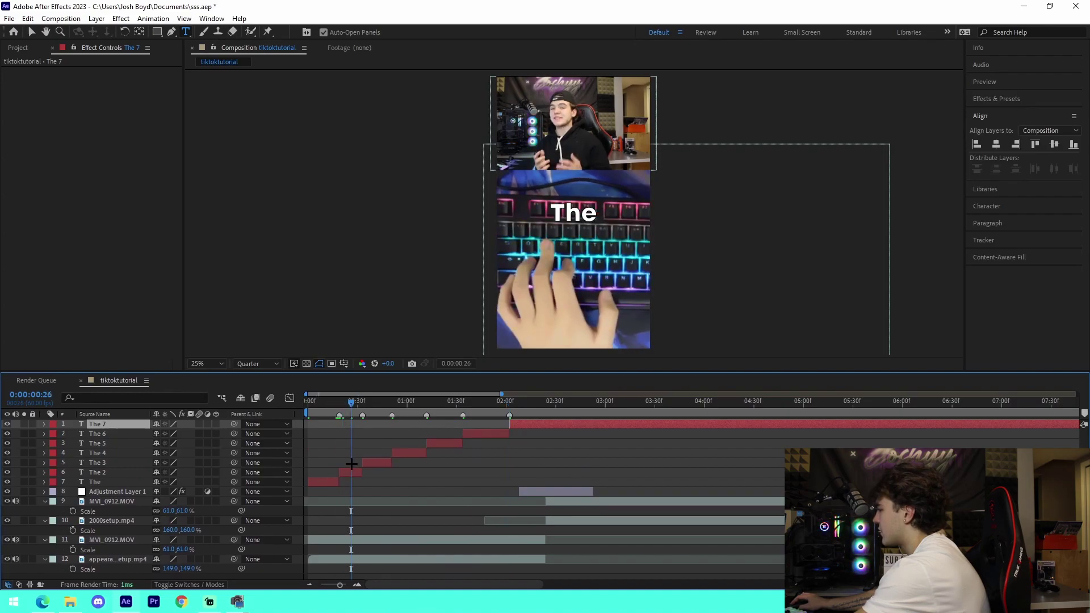
left_click(351, 471)
left_click(574, 224)
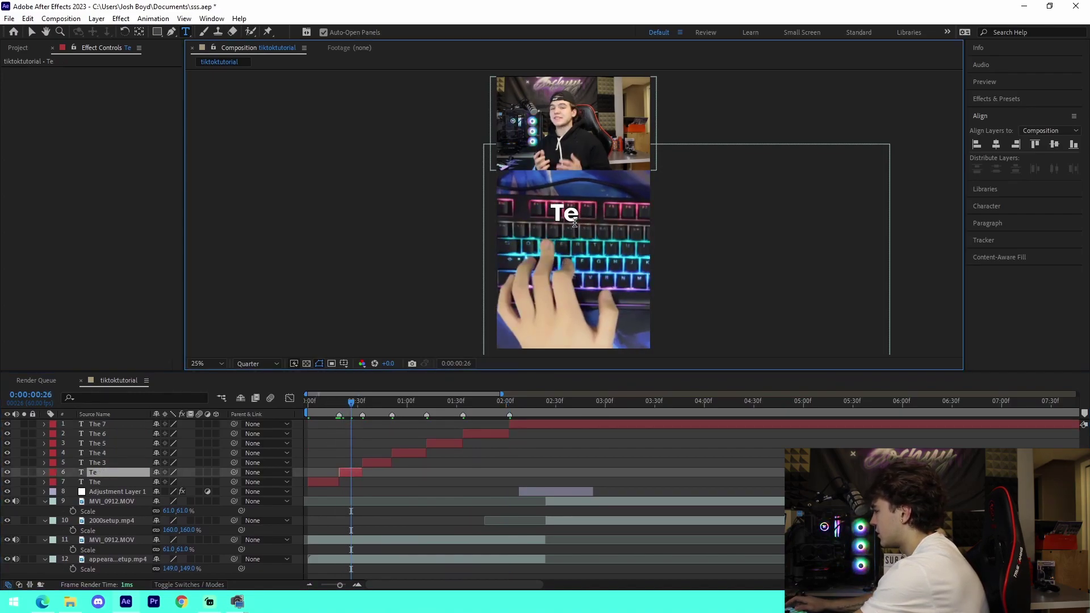
key("Delete")
type("best")
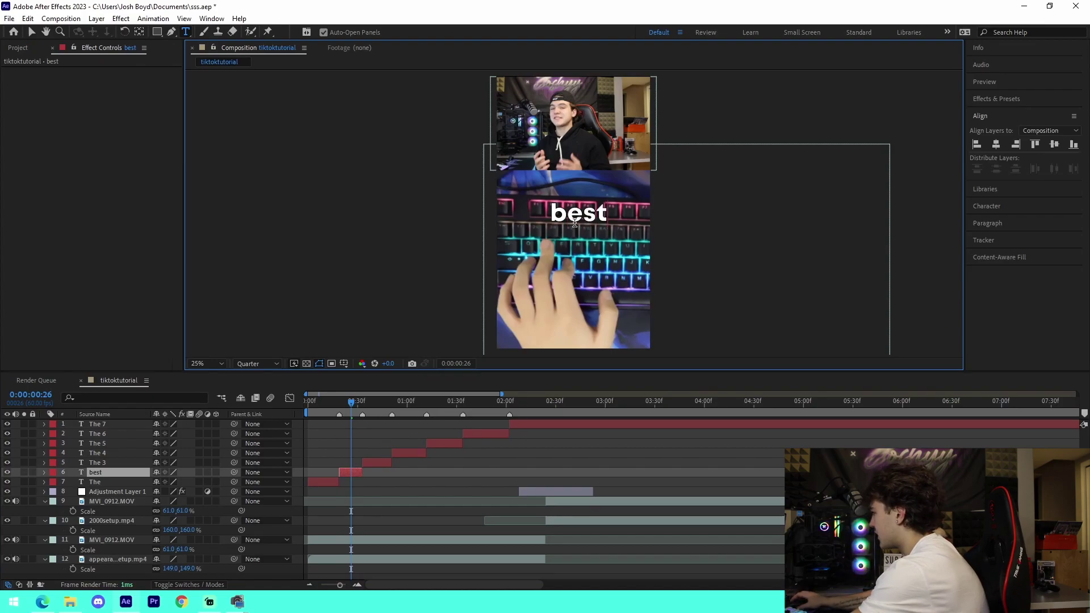
left_click(996, 144)
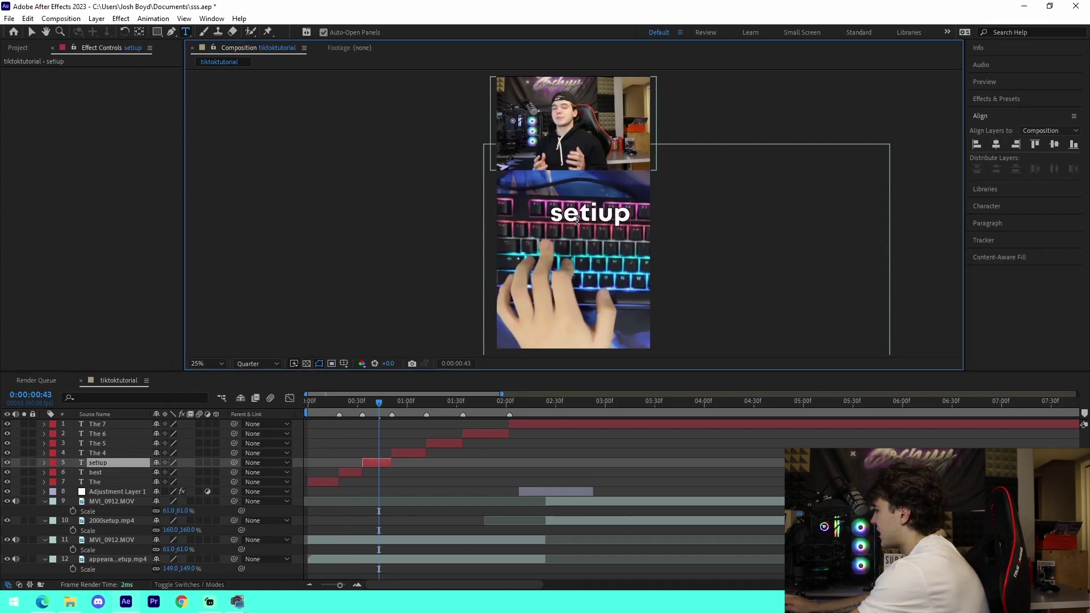
Correct the third text segment to read "setup" and center it horizontally in the composition.
key("BackSpace")
type("up")
left_click(996, 144)
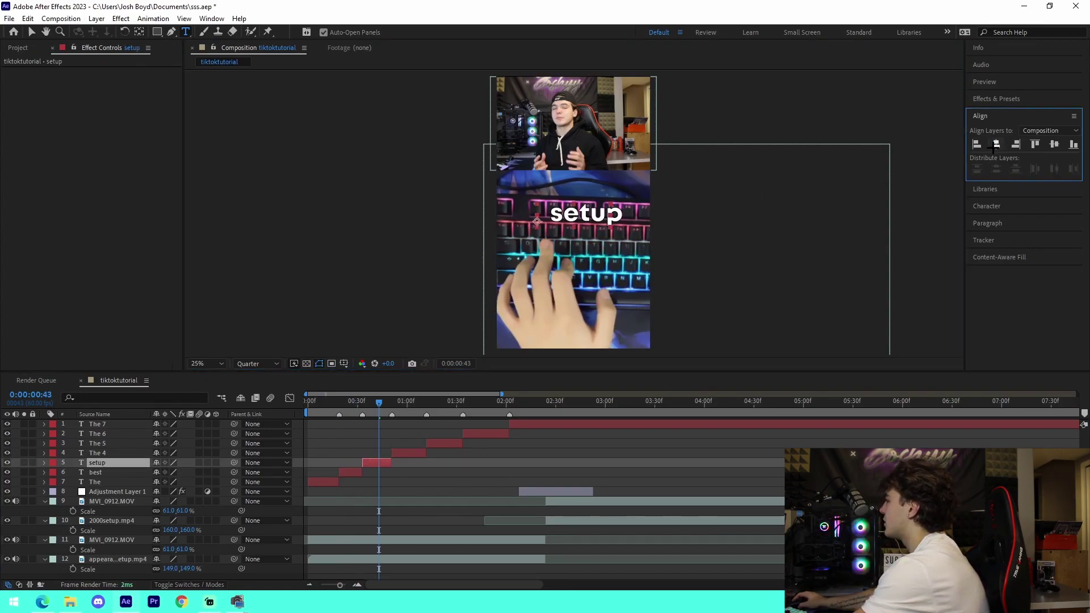
Change the fourth text segment to "on" and the fifth to "youtube", centering "youtube" horizontally.
left_click(405, 453)
left_click(407, 405)
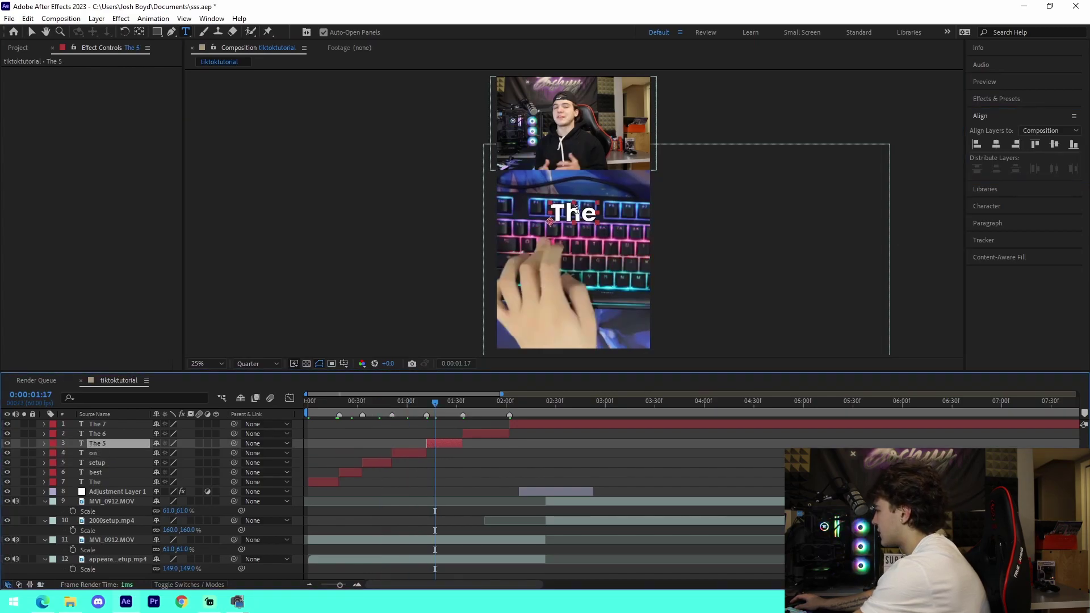
double_click(577, 211)
type("uy")
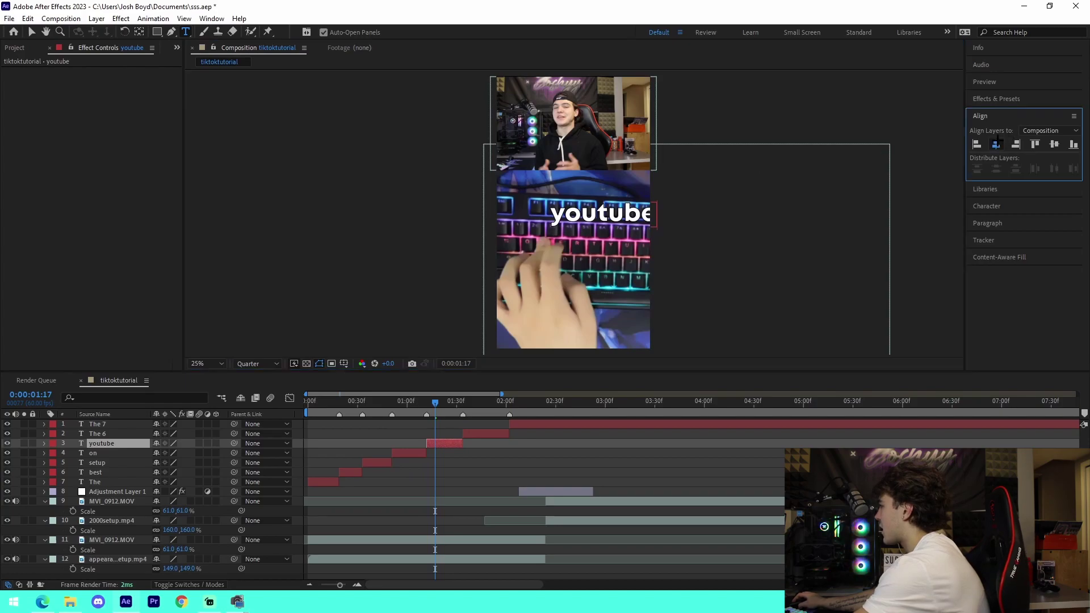
left_click(996, 145)
Give the "youtube" text a red fill and a white (ffffff) stroke.
double_click(613, 207)
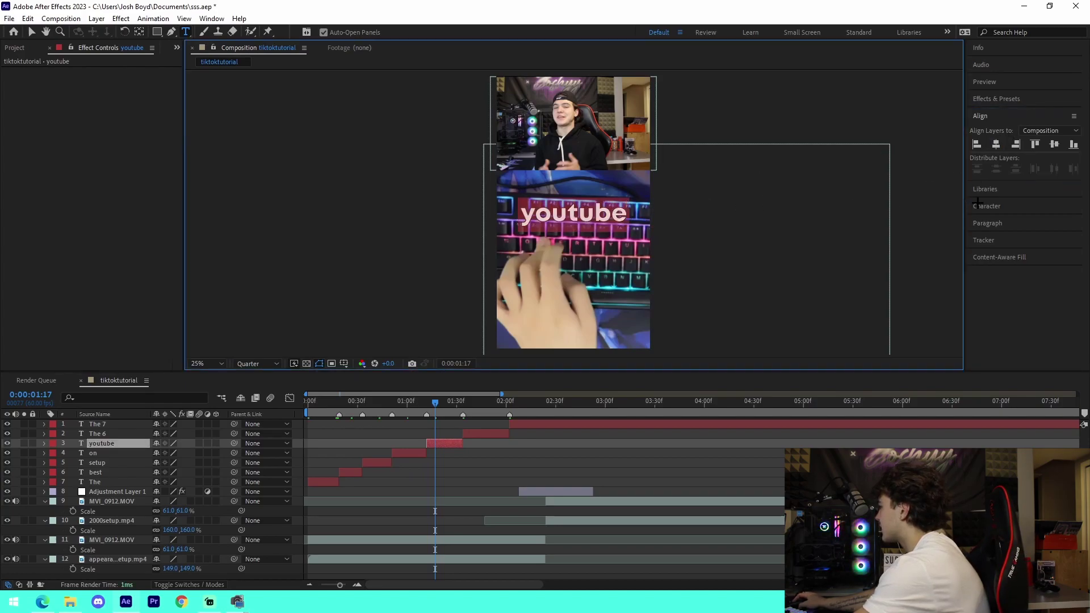
left_click(977, 205)
left_click(1065, 176)
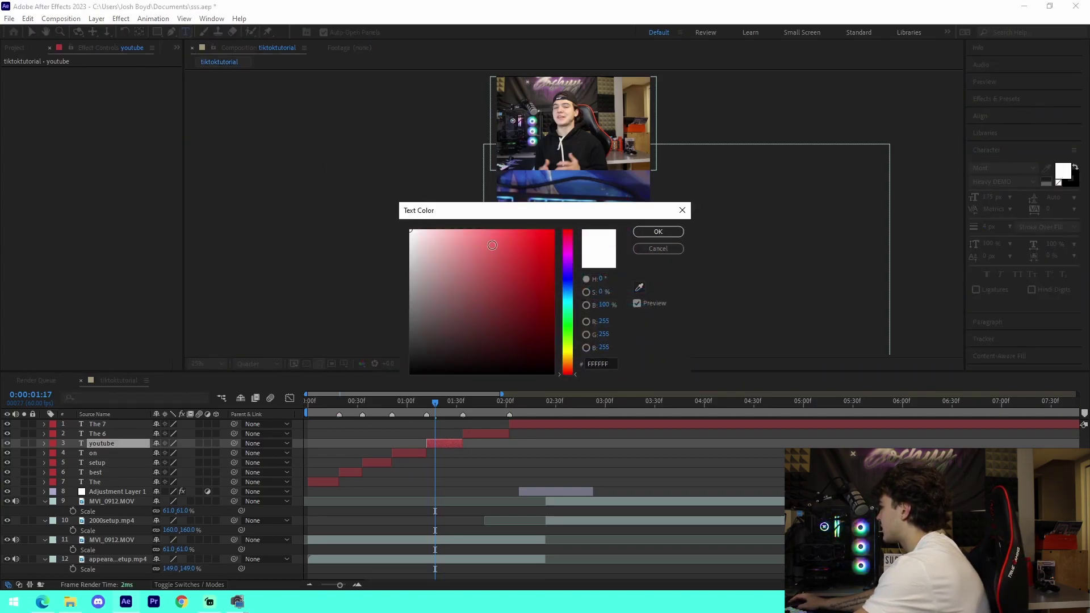
left_click_drag(549, 234, 772, 141)
left_click(656, 232)
left_click(1070, 178)
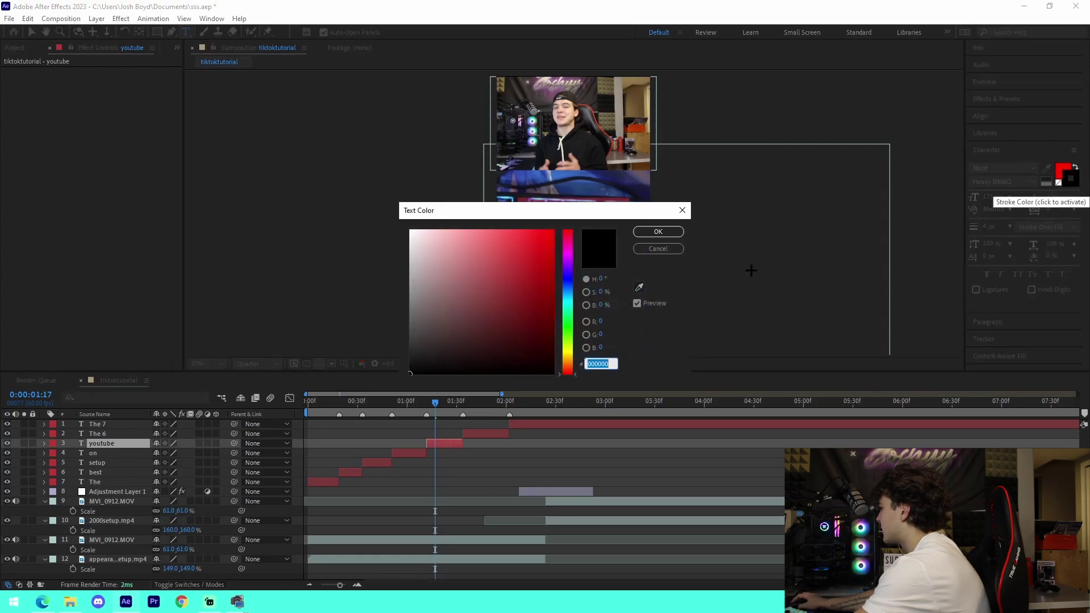
type("ffffff")
key("Return")
Preview the captions from the start and delete the two leftover "The" text layers after "youtube".
key("Home")
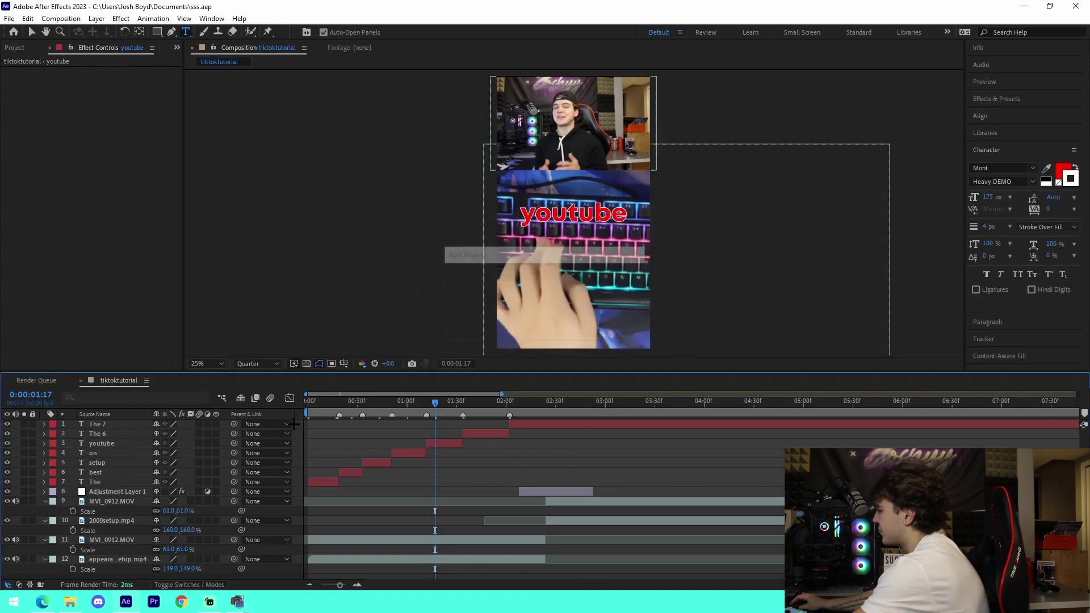
key("space")
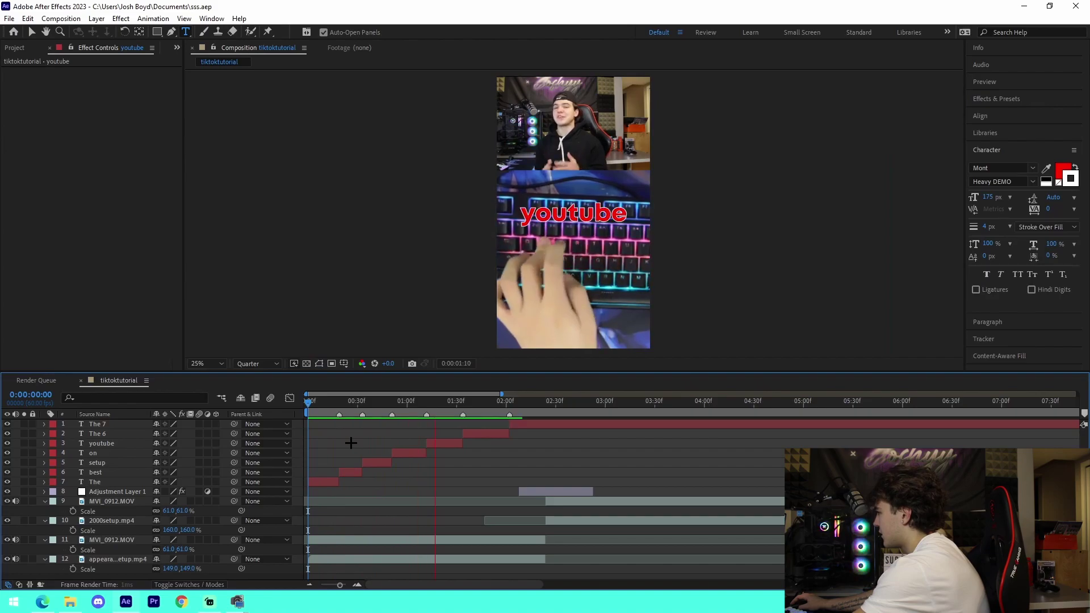
left_click(495, 433)
key("Delete")
left_click(516, 425)
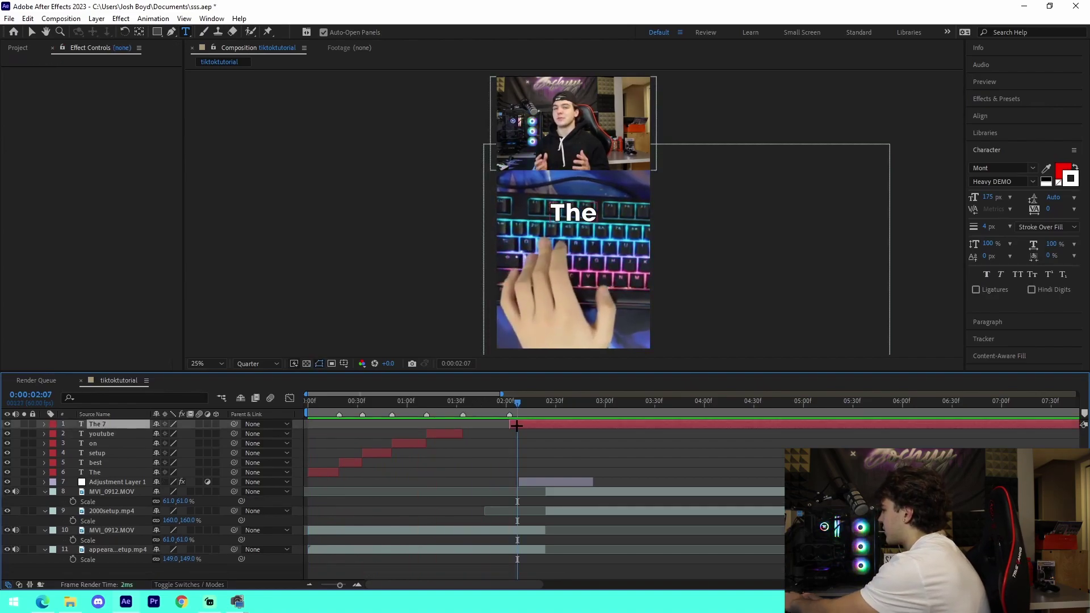
key("Delete")
Play the composition from the start to review the word-by-word captions.
left_click_drag(345, 403, 307, 404)
key("space")
key("space")
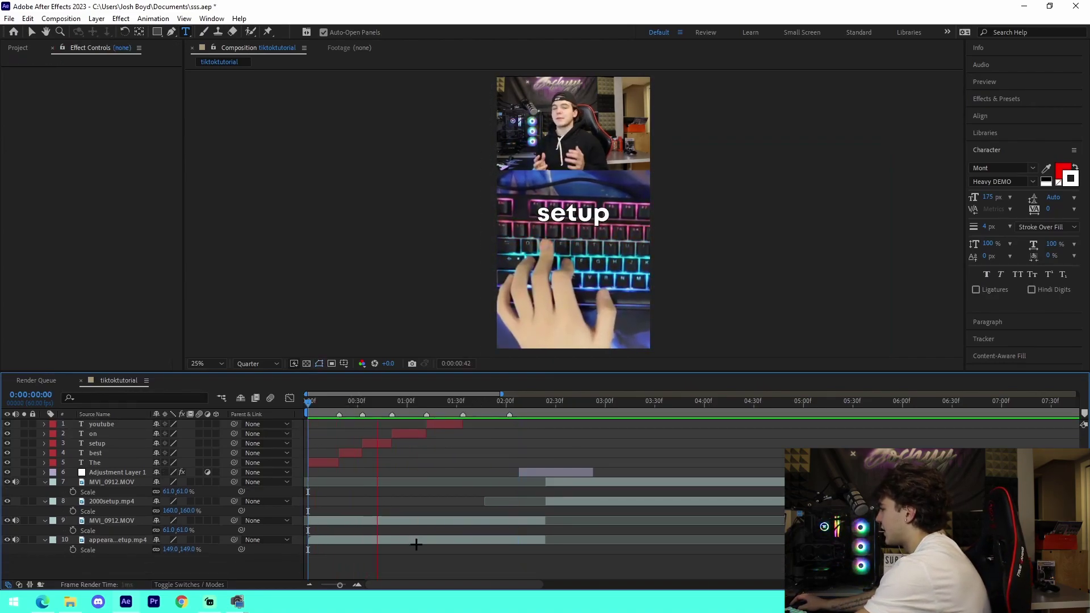
Reduce the "The" text layer's Scale to 29% at the start of the composition.
key("space")
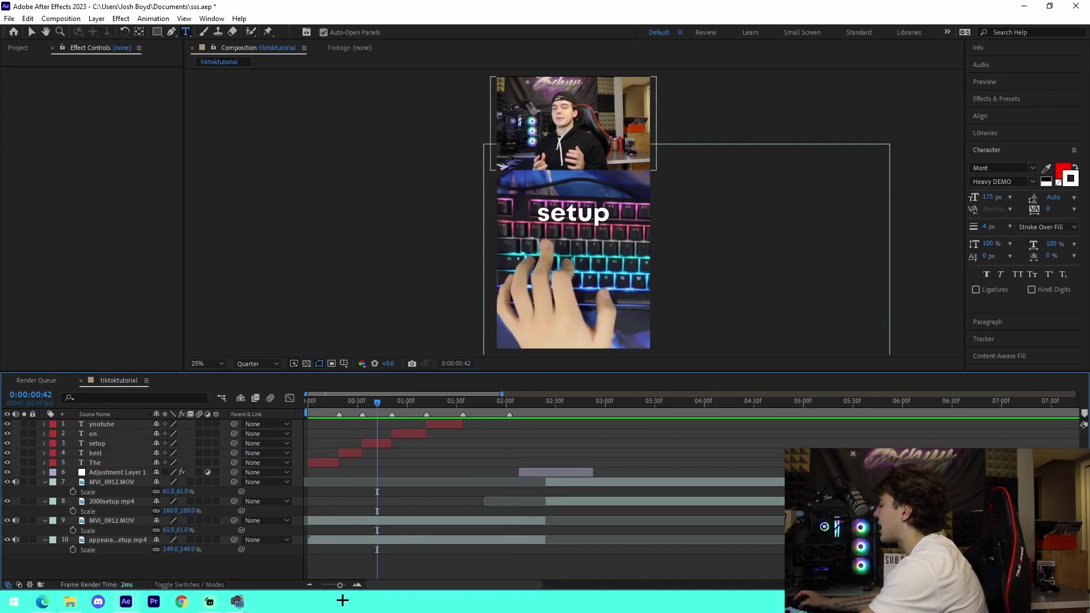
key("Home")
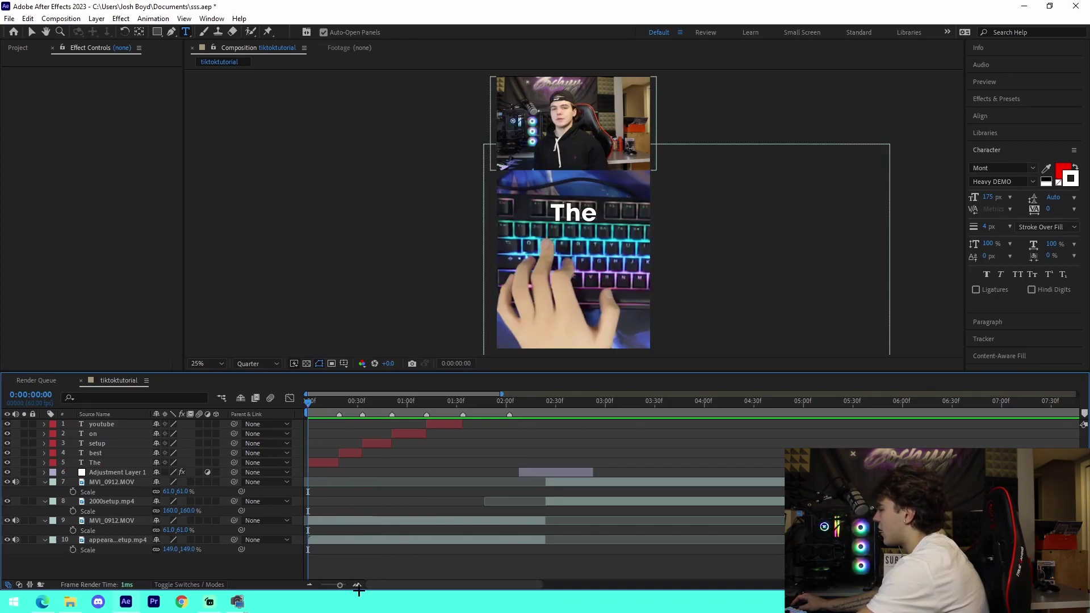
left_click(358, 587)
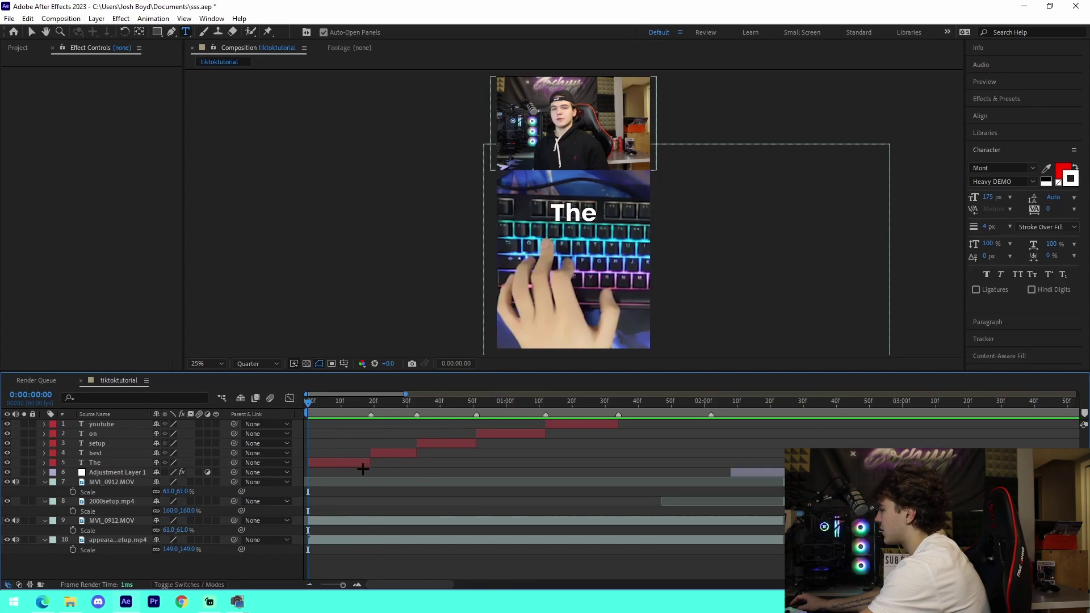
left_click(356, 461)
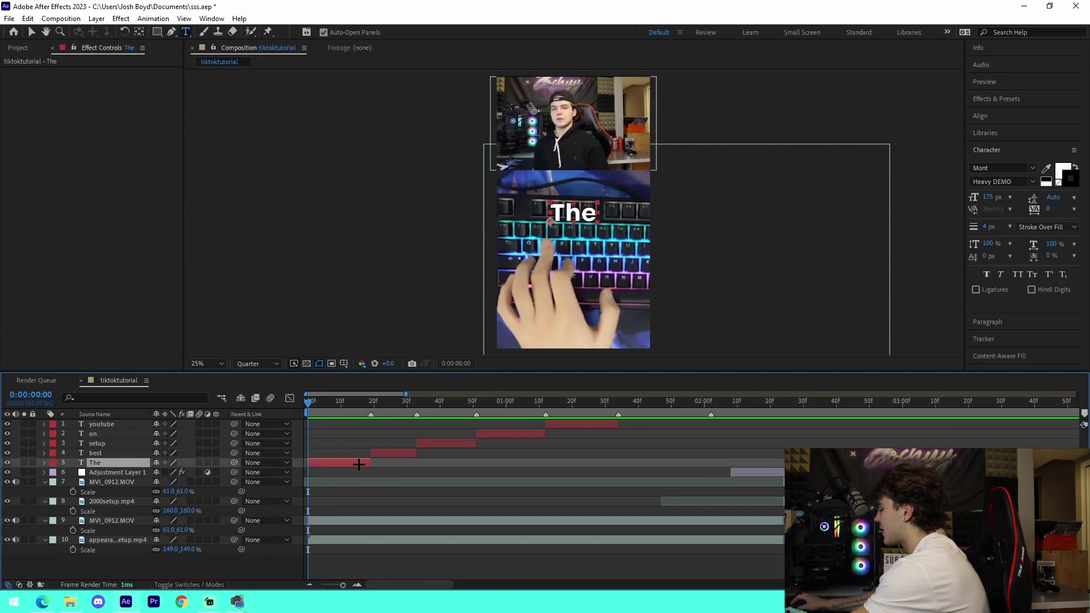
key("s")
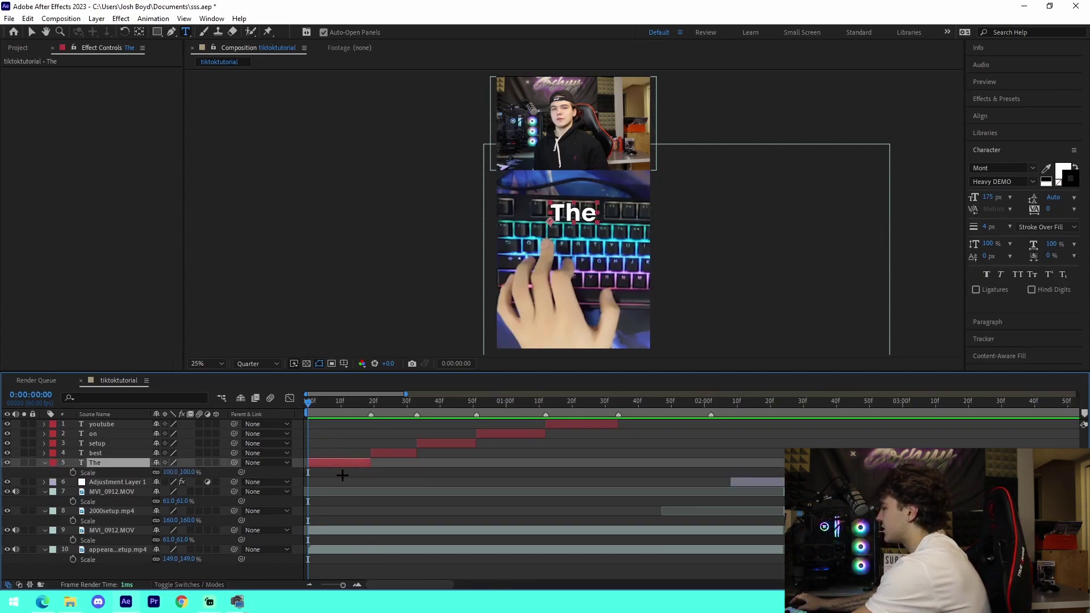
left_click_drag(172, 473, 132, 471)
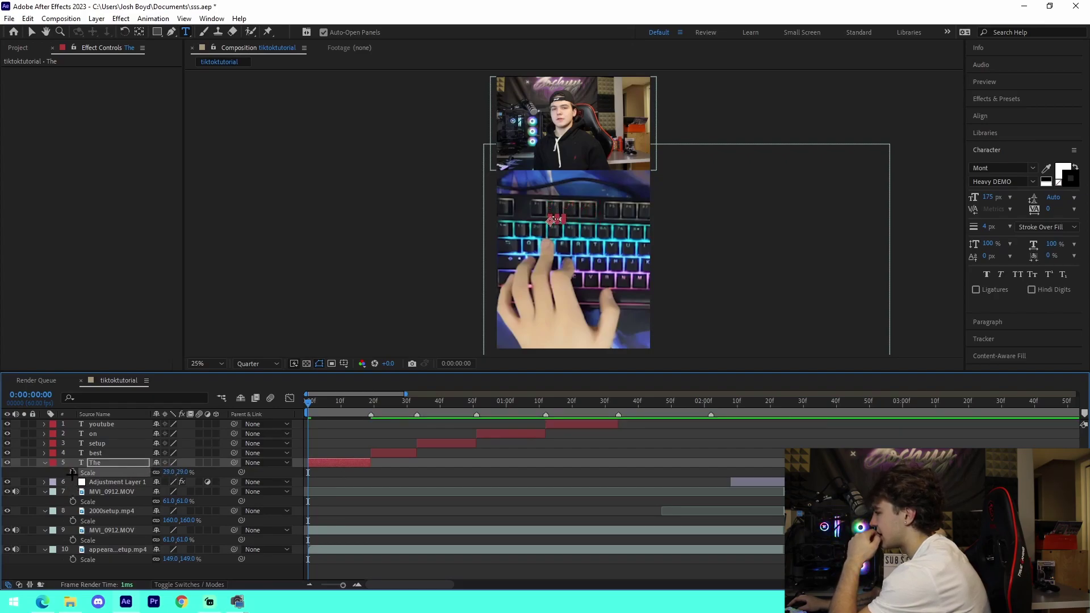
Keyframe the "The" layer's Scale at frame 0 and set it to 100% at frame 5.
key("Page_Down")
key("Page_Down")
key("Page_Down")
key("Page_Down")
key("Page_Down")
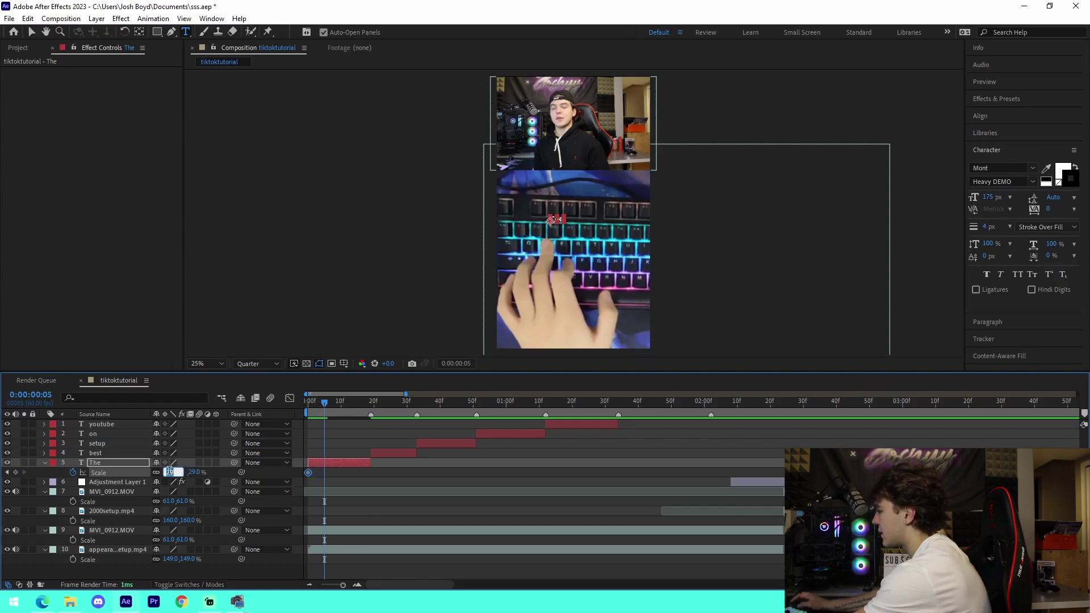
type("100")
key("Return")
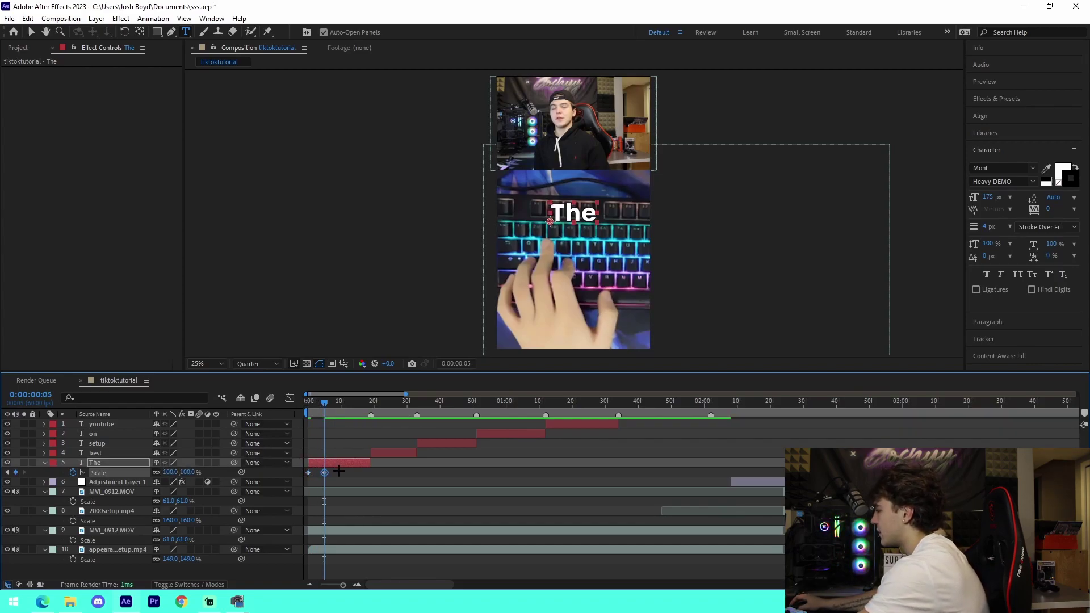
Hold the "The" layer's 100% Scale with a keyframe at frame 15 and paste the starting 29% keyframe at frame 19.
left_click(358, 402)
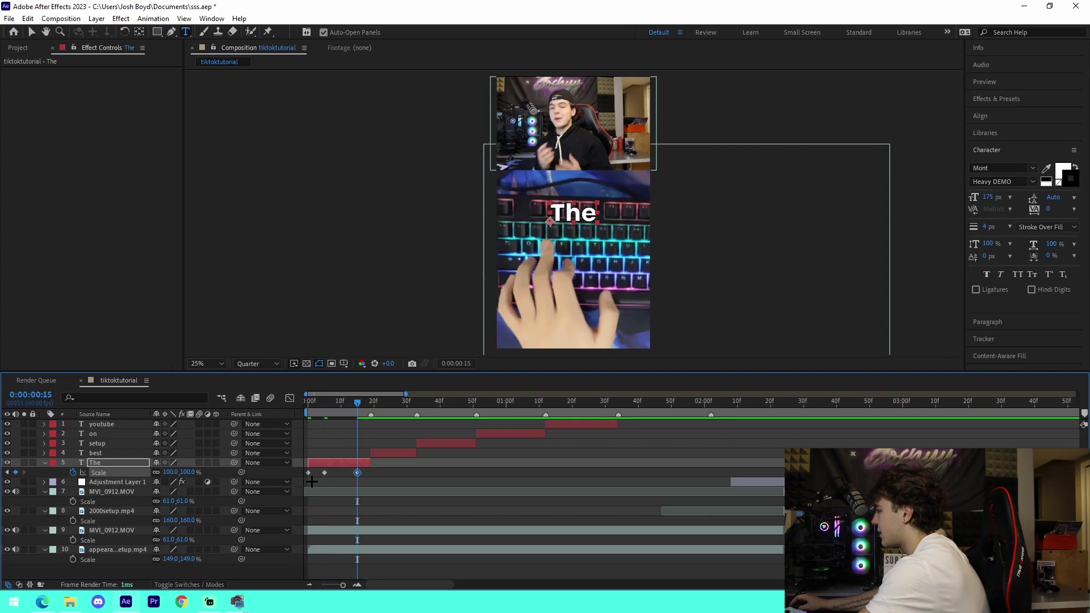
left_click(371, 402)
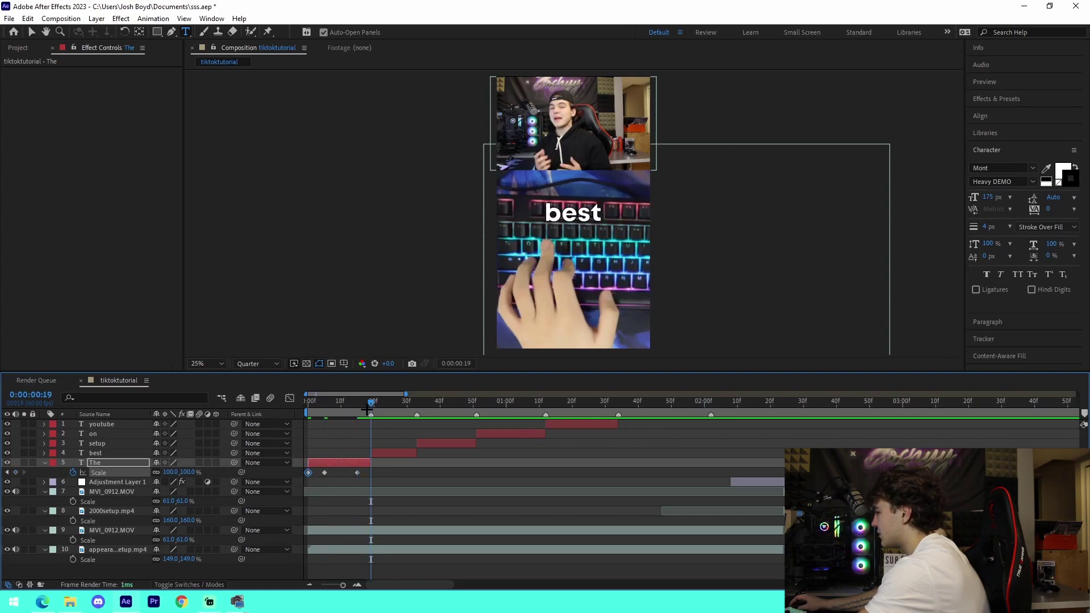
key("ctrl+v")
Ease the "The" layer's four Scale keyframes and steepen the rise and fall of their value graph.
left_click(384, 475)
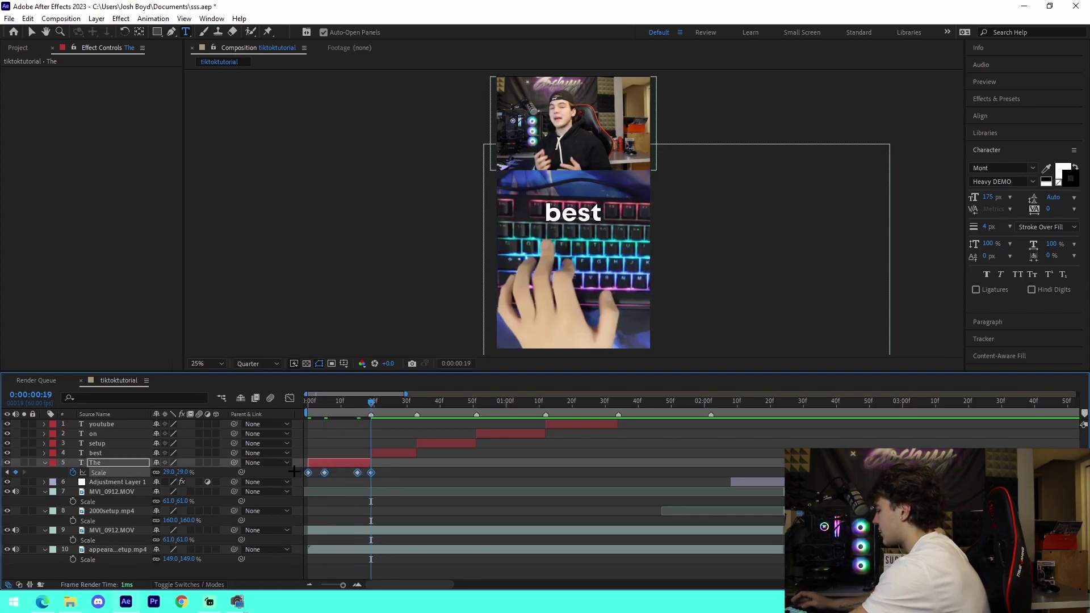
left_click(290, 398)
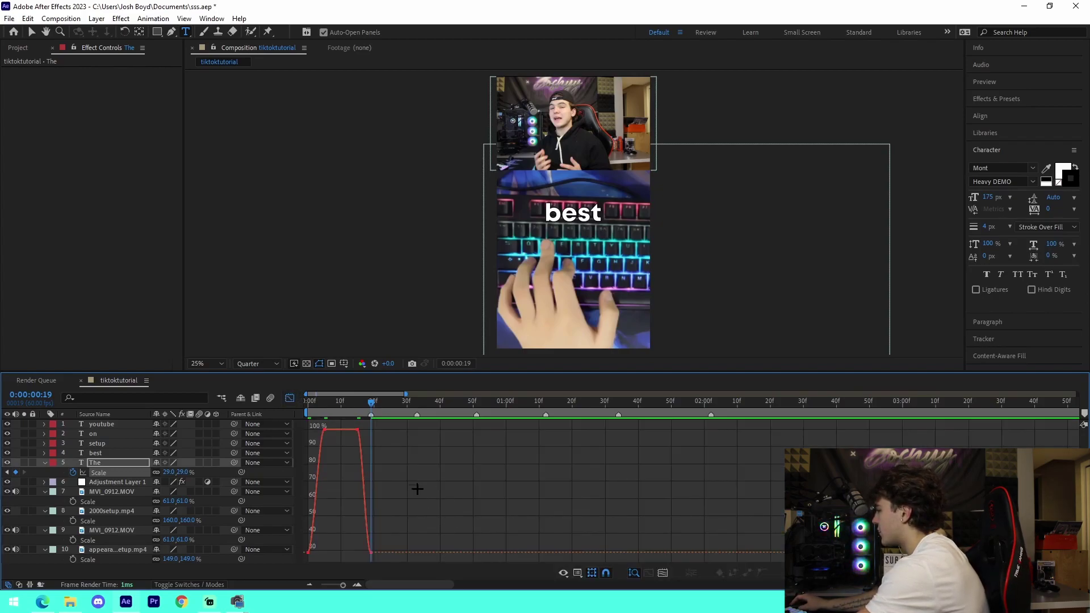
left_click(357, 585)
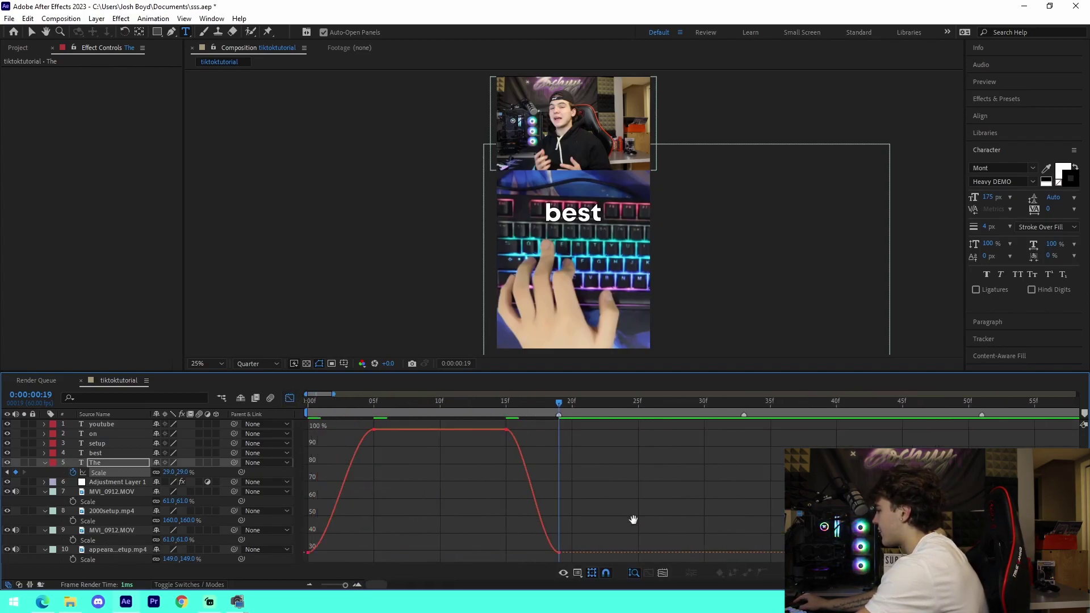
left_click(308, 553)
left_click_drag(329, 552, 357, 552)
left_click_drag(352, 430, 325, 430)
left_click(510, 432)
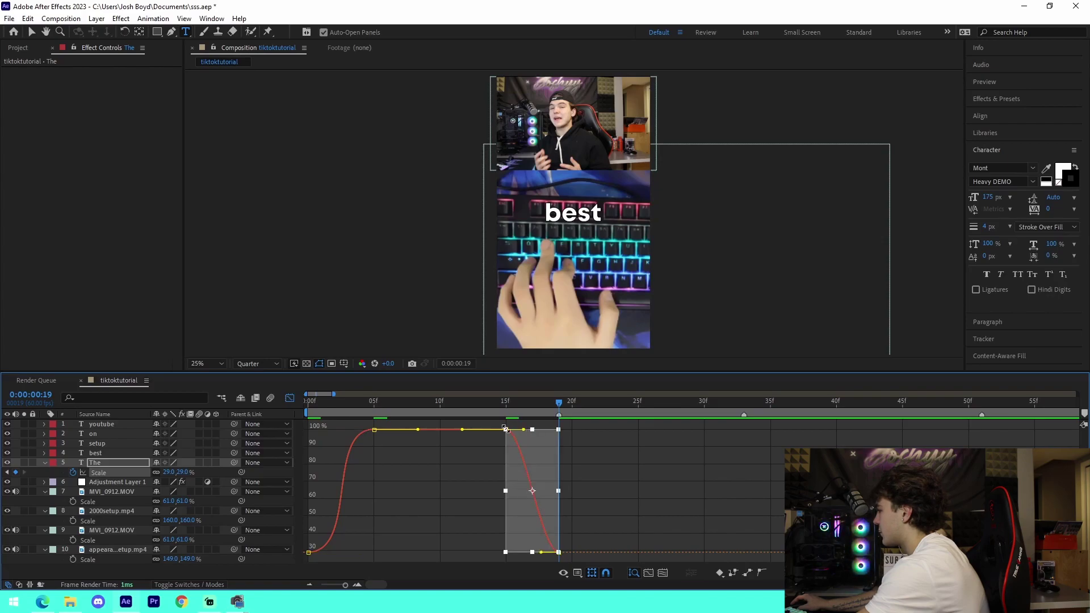
left_click(495, 446)
left_click(506, 429)
left_click_drag(523, 430, 551, 429)
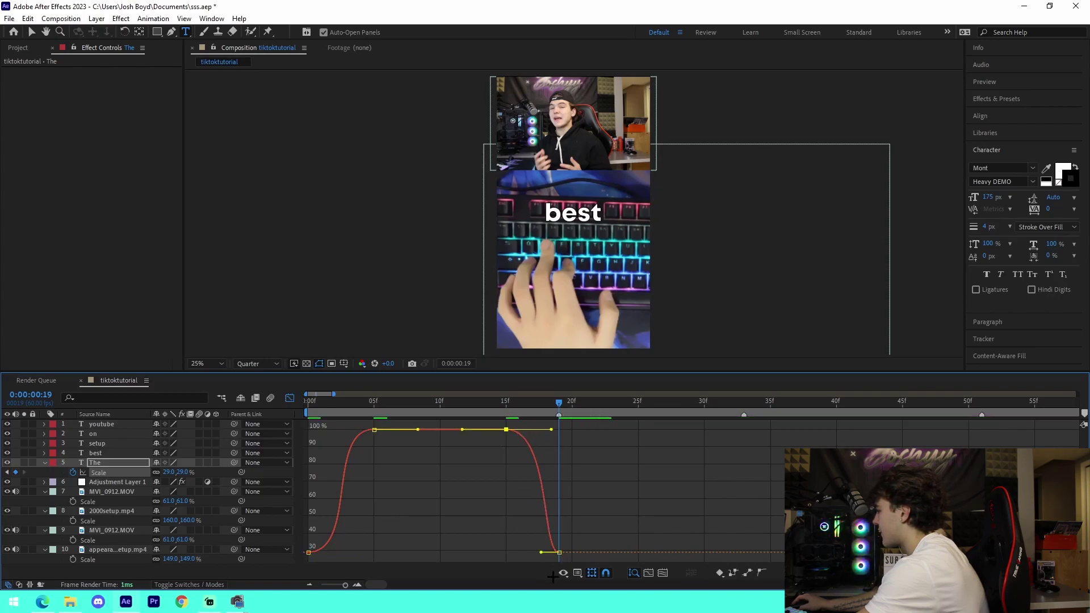
Play back the opening captions to review the pop-in and pop-out scaling of "The".
key("space")
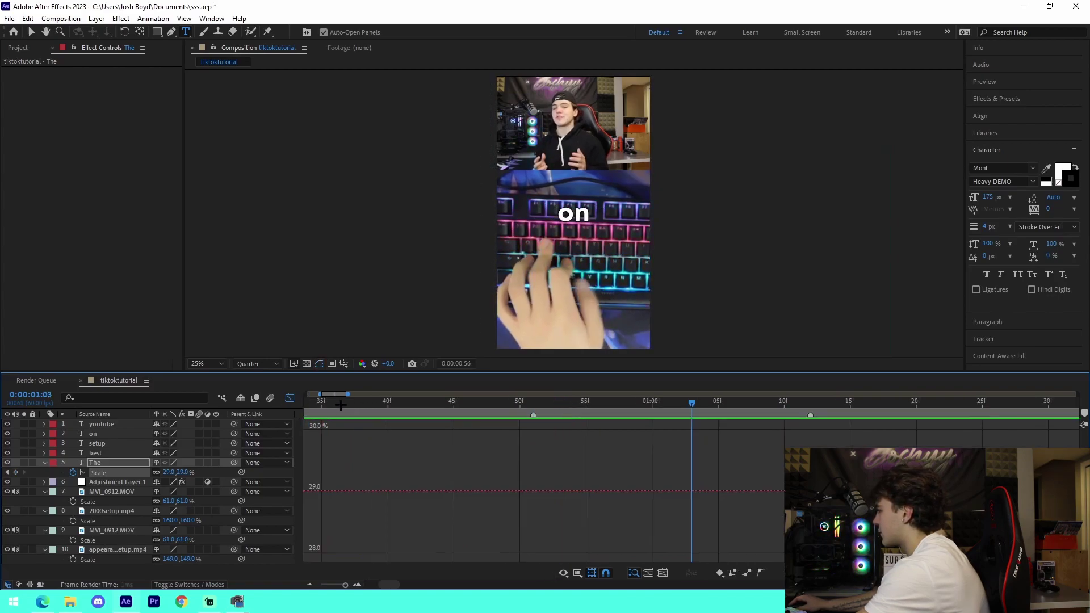
key("space")
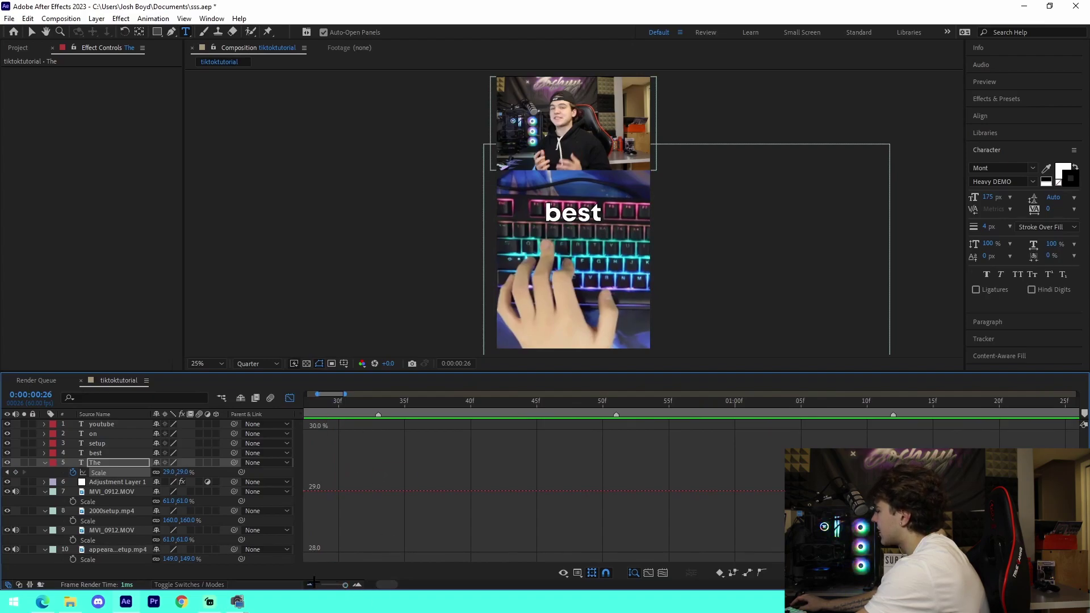
left_click(312, 582)
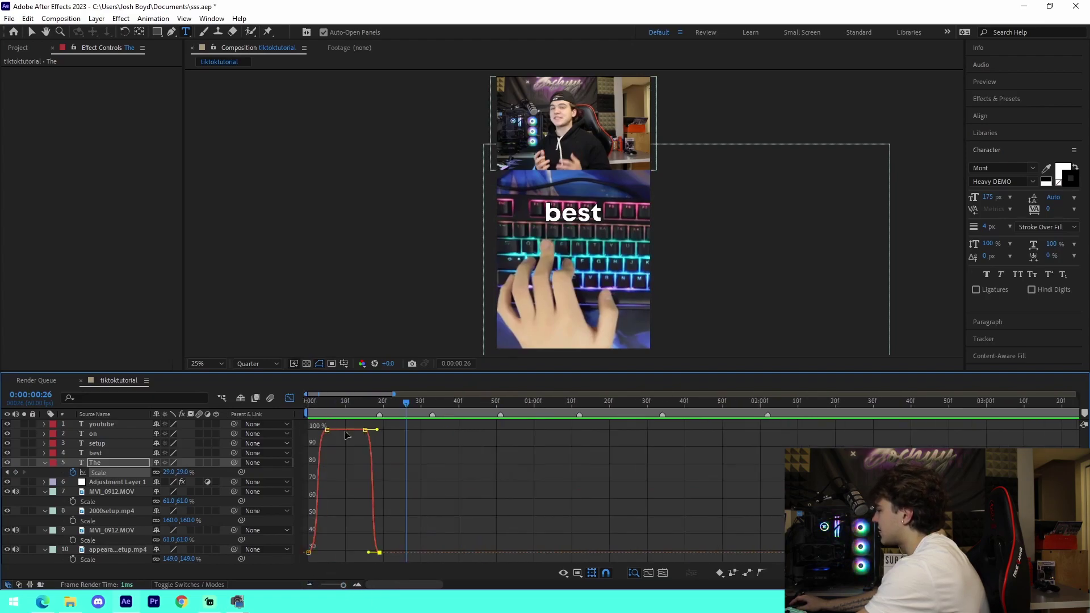
left_click(308, 401)
key("space")
key("space")
key("space")
key("space")
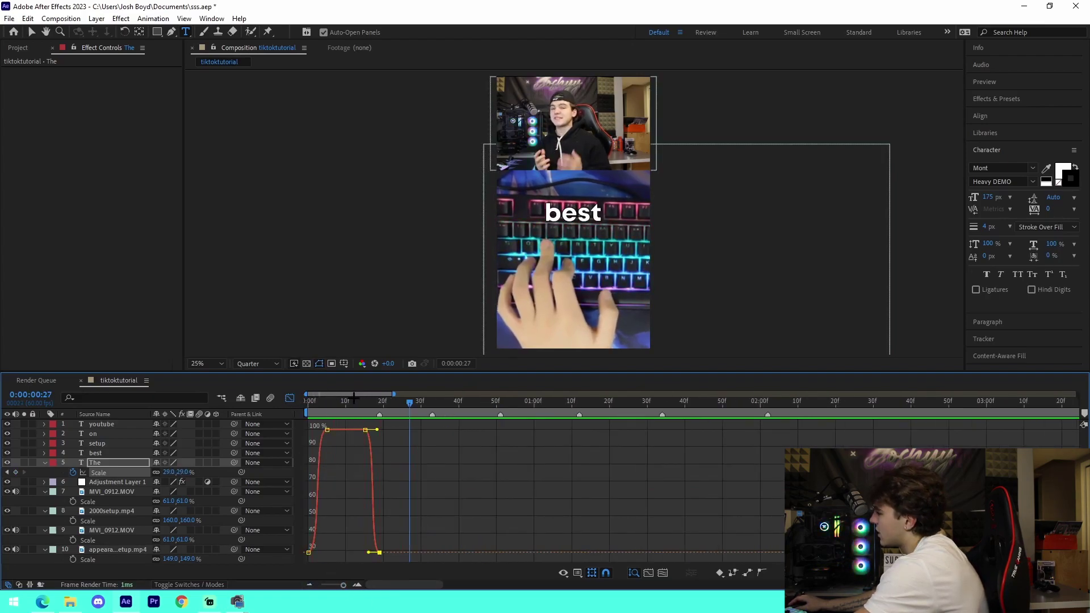
Save the project, close the graph view, and replay the "The" caption from the start.
key("ctrl+s")
left_click(290, 397)
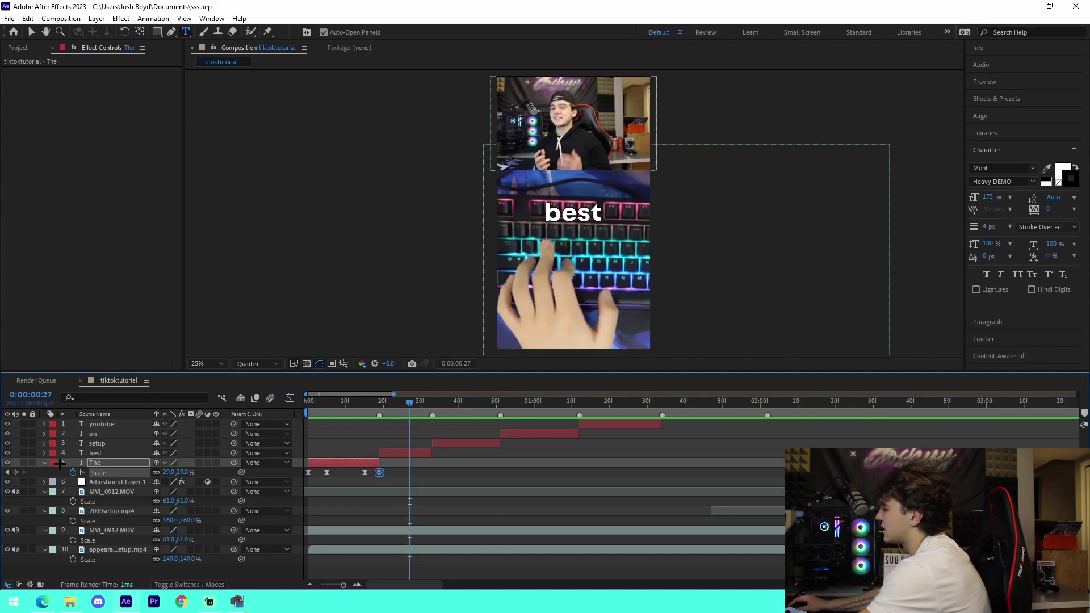
left_click(45, 462)
key("v")
key("space")
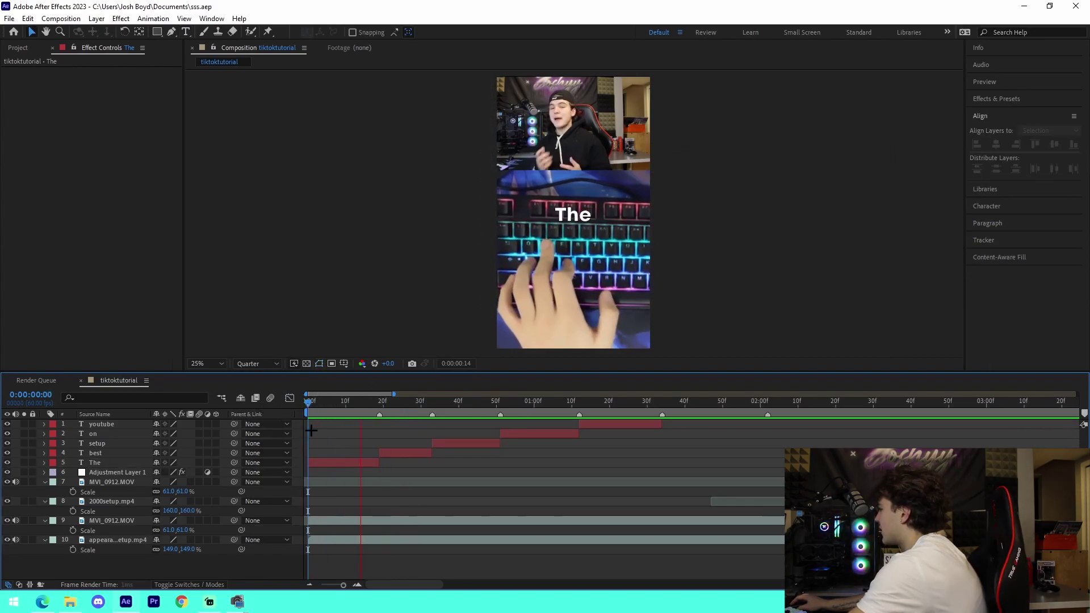
Copy the "The" layer's Scale keyframes to "best" at frame 19 and fit the closing pair to the end of "best".
left_click(341, 463)
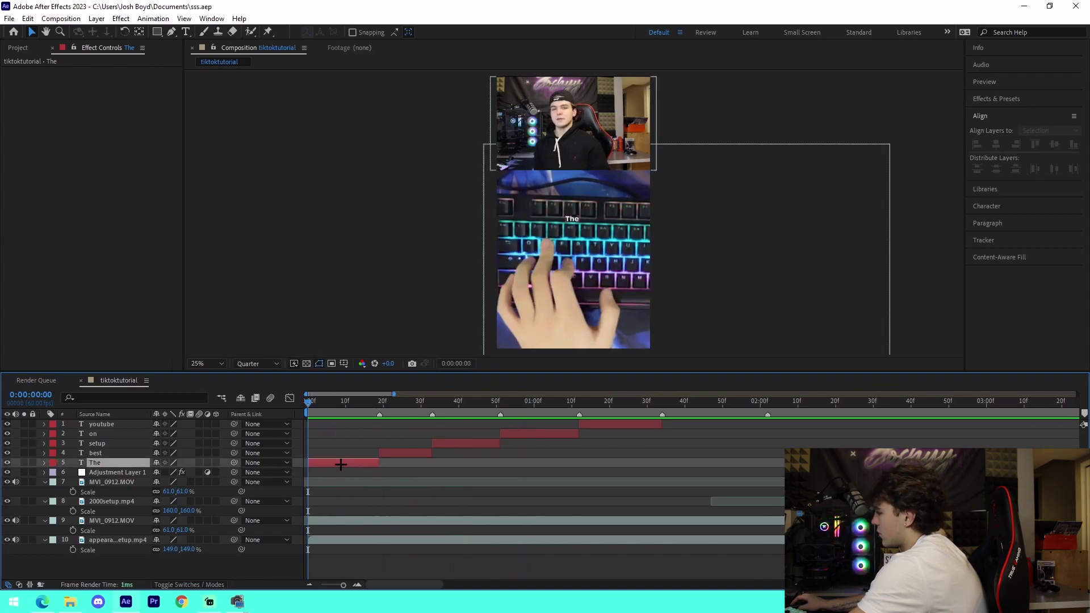
key("u")
left_click_drag(392, 473, 313, 474)
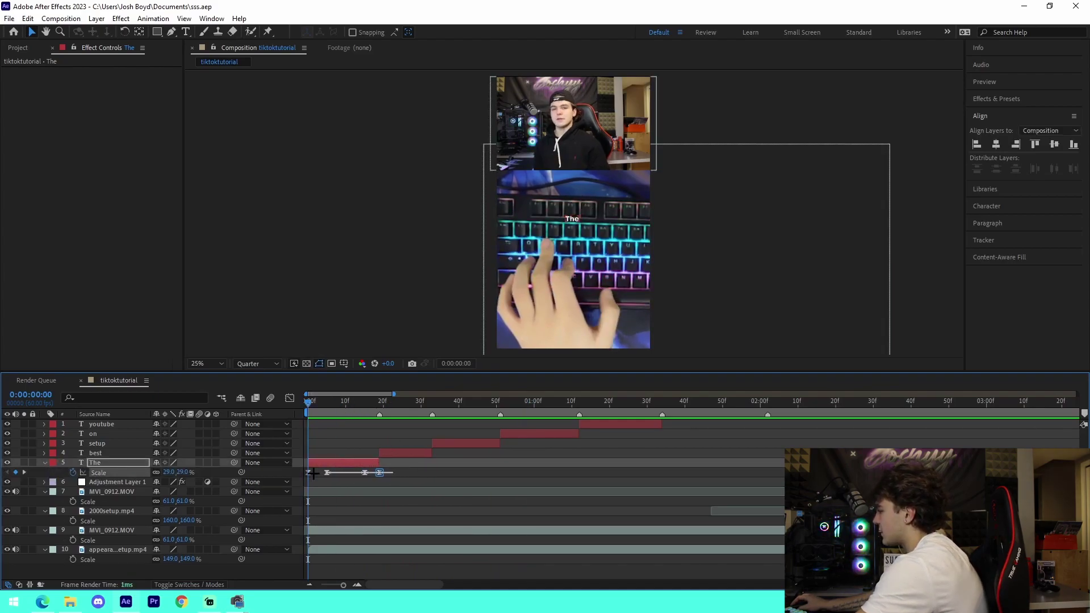
left_click(406, 454)
left_click(380, 400)
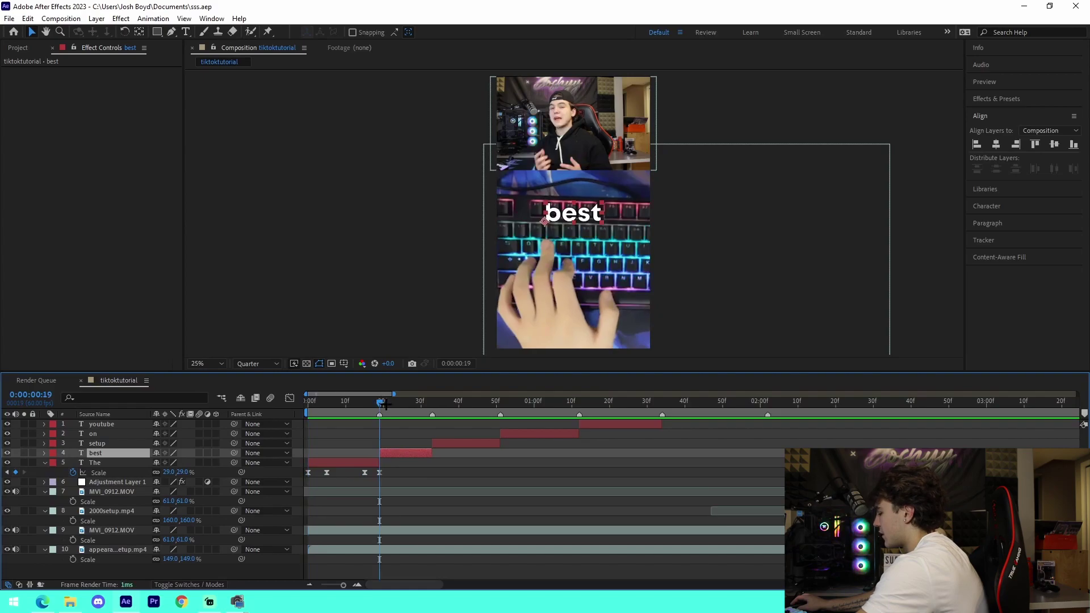
key("ctrl+v")
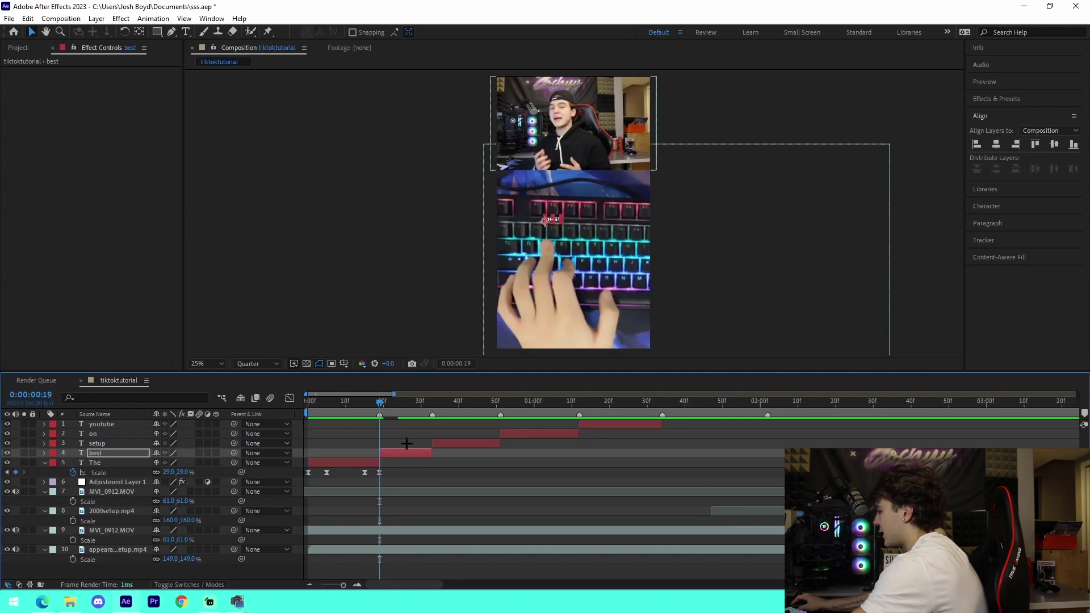
key("u")
mouse_move(415, 475)
left_mouse_down()
mouse_move(458, 460)
mouse_move(414, 464)
left_mouse_up()
left_click(338, 400)
key("space")
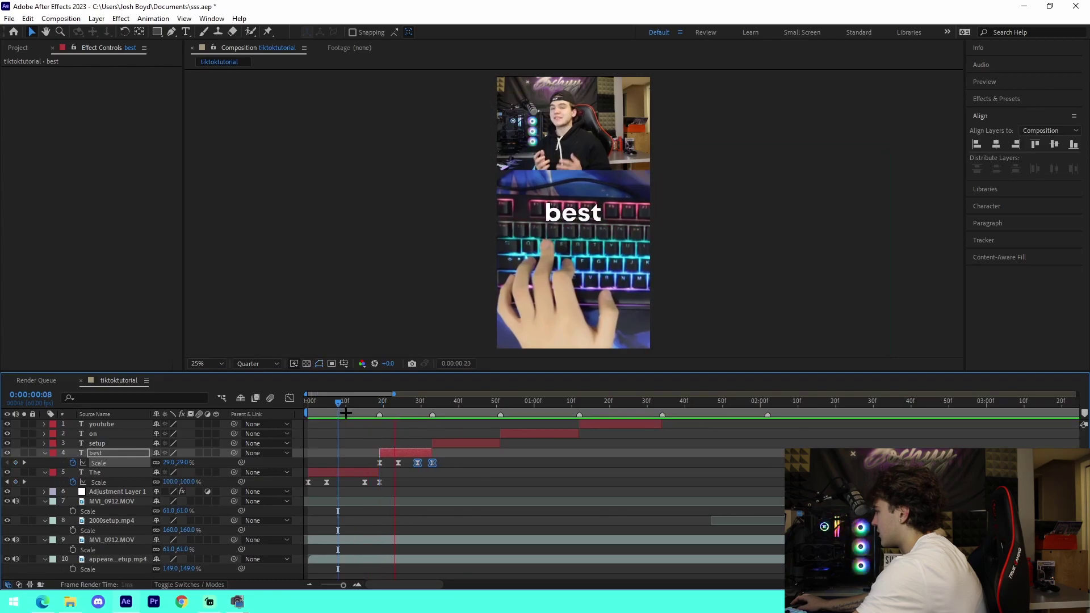
Paste the same Scale keyframes onto "setup" at frame 33 and fit the closing pair to the end of that layer.
left_click(459, 440)
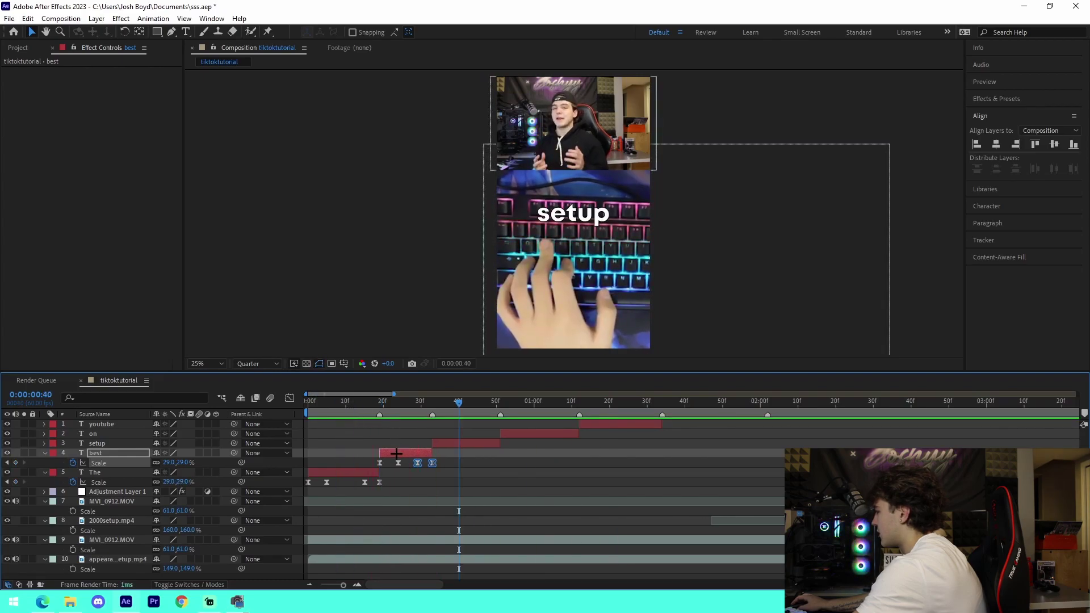
key("i")
key("ctrl+v")
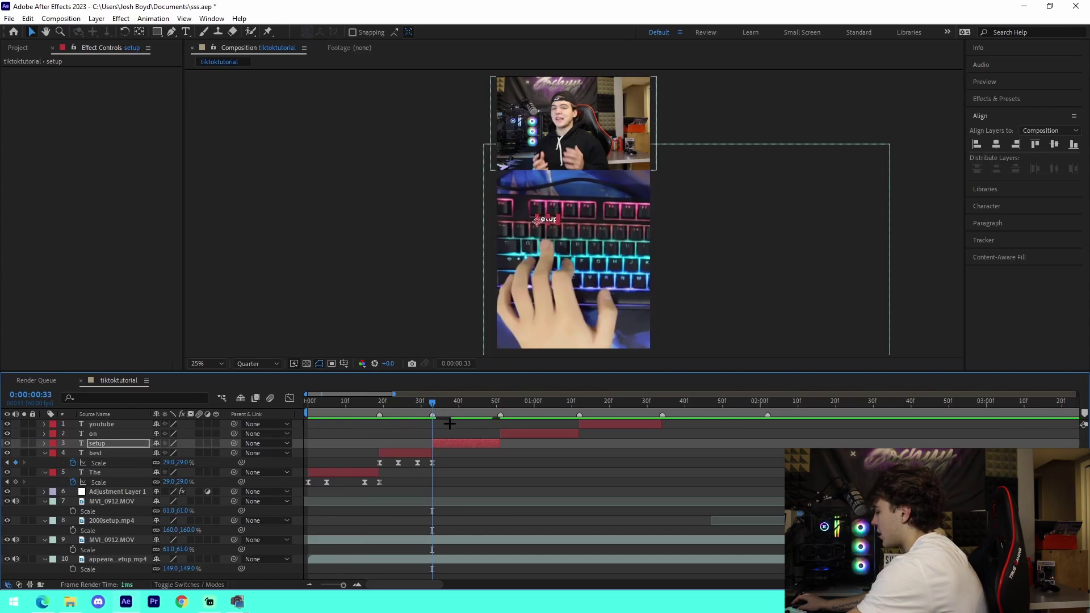
key("u")
left_click_drag(492, 466, 505, 452)
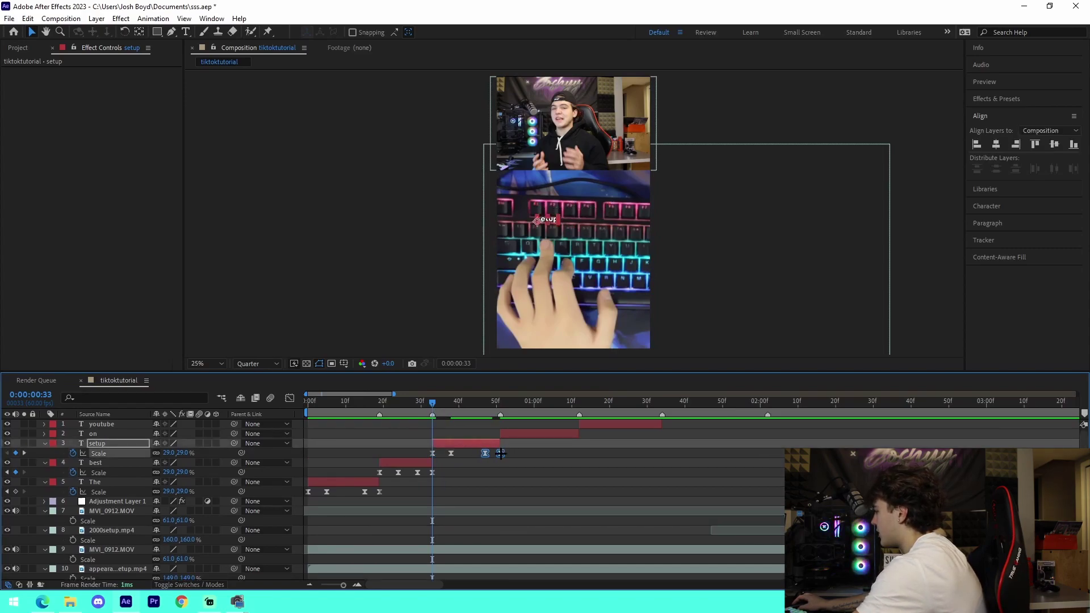
Play the captions from frame 12 to review the scaling on "The", "best" and "setup".
left_click(352, 416)
key("space")
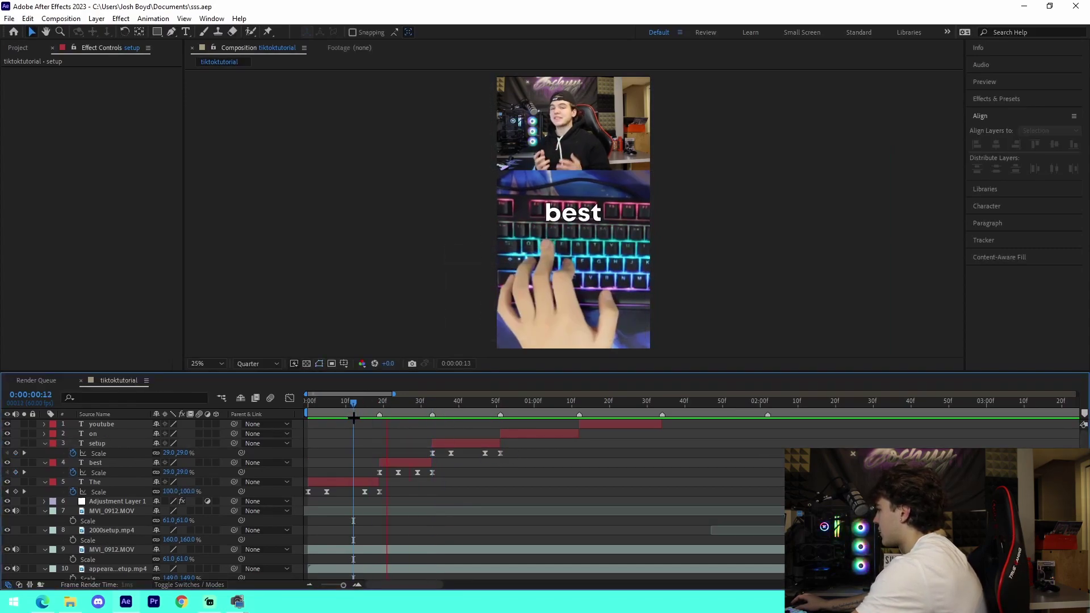
key("space")
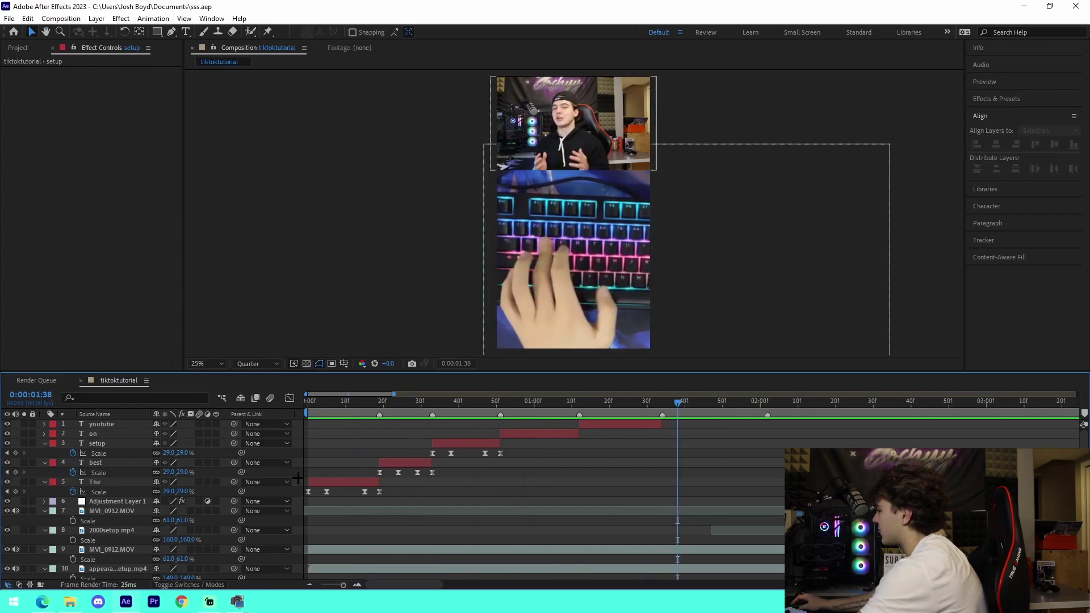
Collapse the "The", "best" and "setup" layers and return to frame 0 with the whole edit in view.
left_click(45, 481)
left_click(44, 462)
left_click(45, 442)
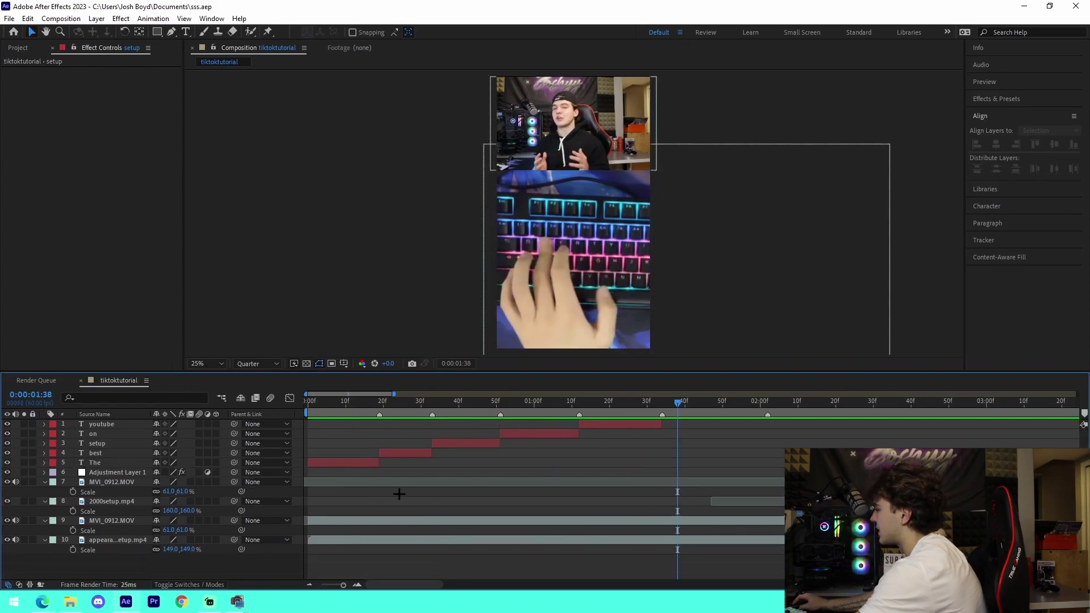
left_click_drag(331, 415, 306, 416)
left_click(310, 584)
left_click(310, 584)
left_click(309, 584)
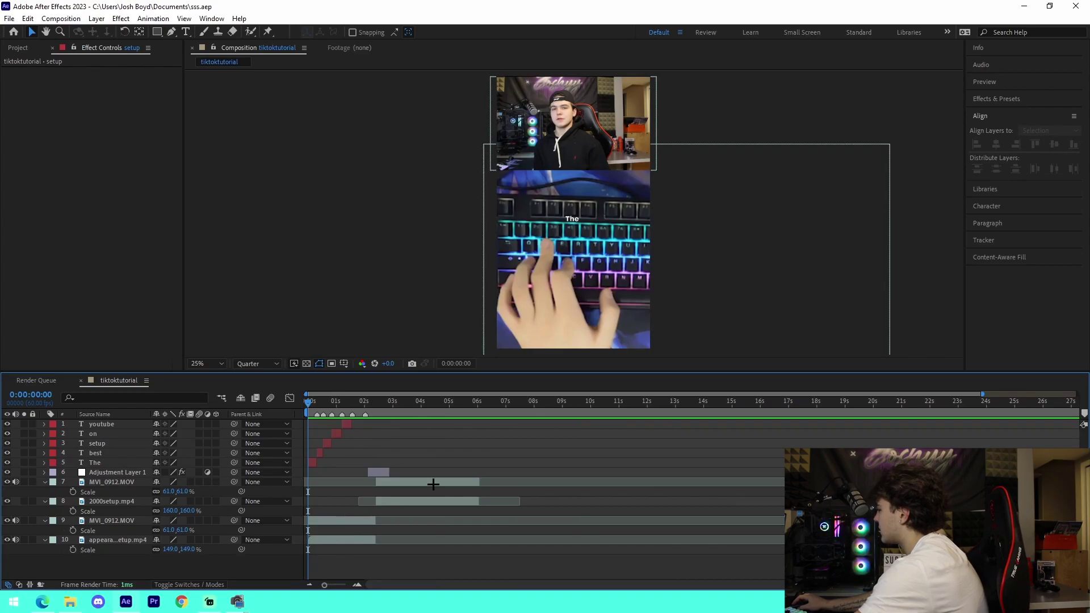